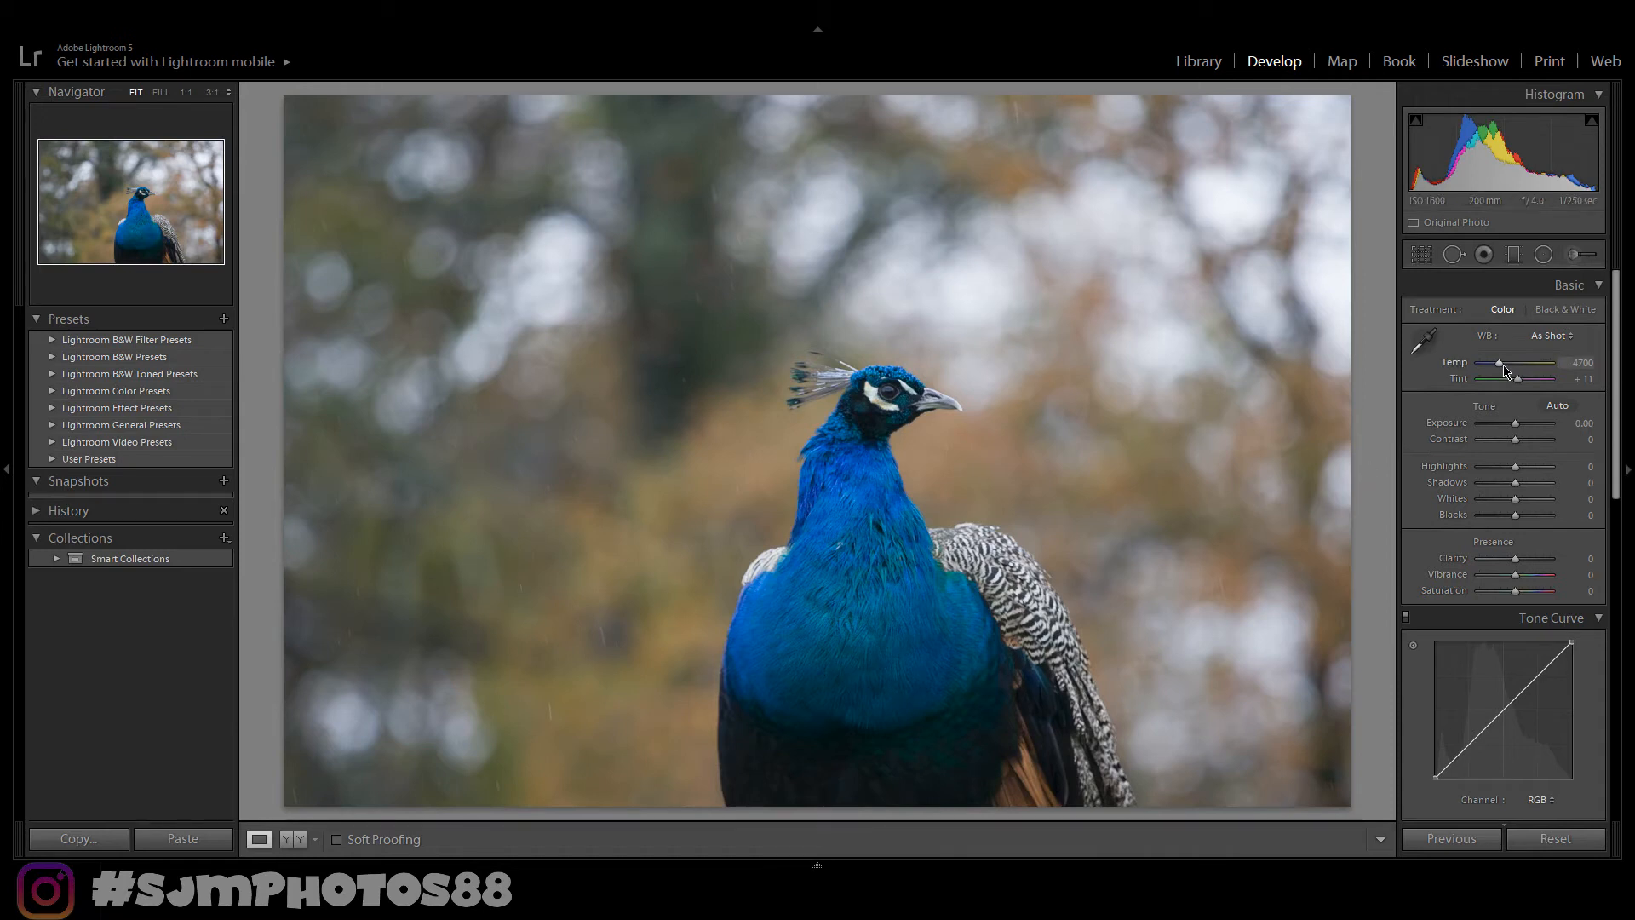
- Set the white balance Temp to 5150 and Tint to +18
left_click_drag(1501, 368, 1503, 371)
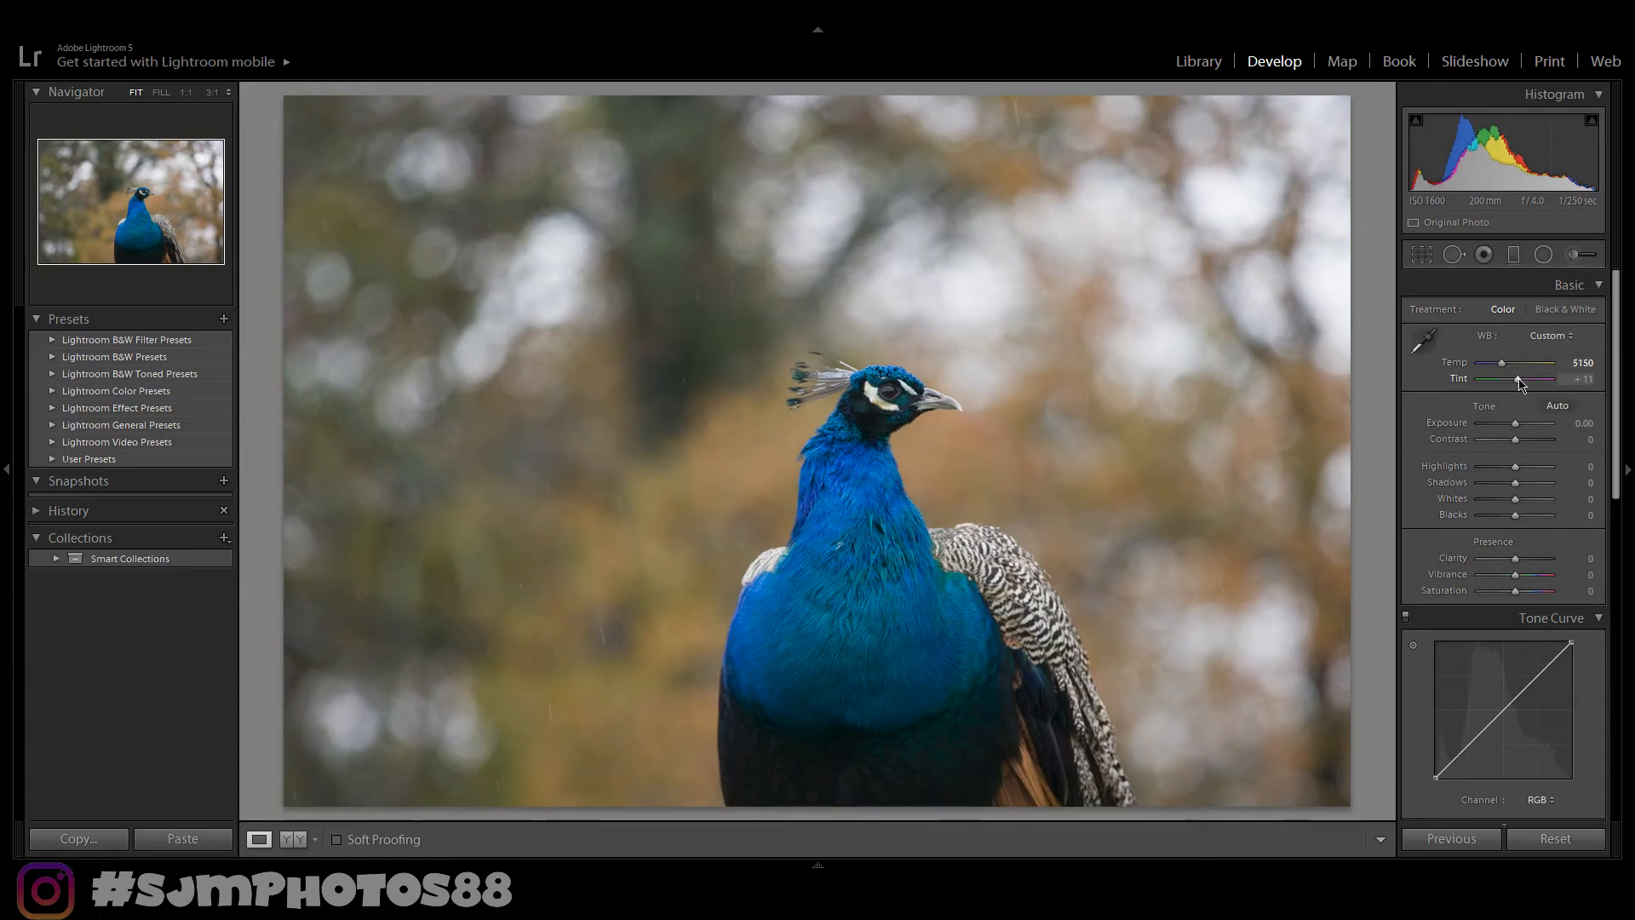
left_click_drag(1521, 385, 1524, 385)
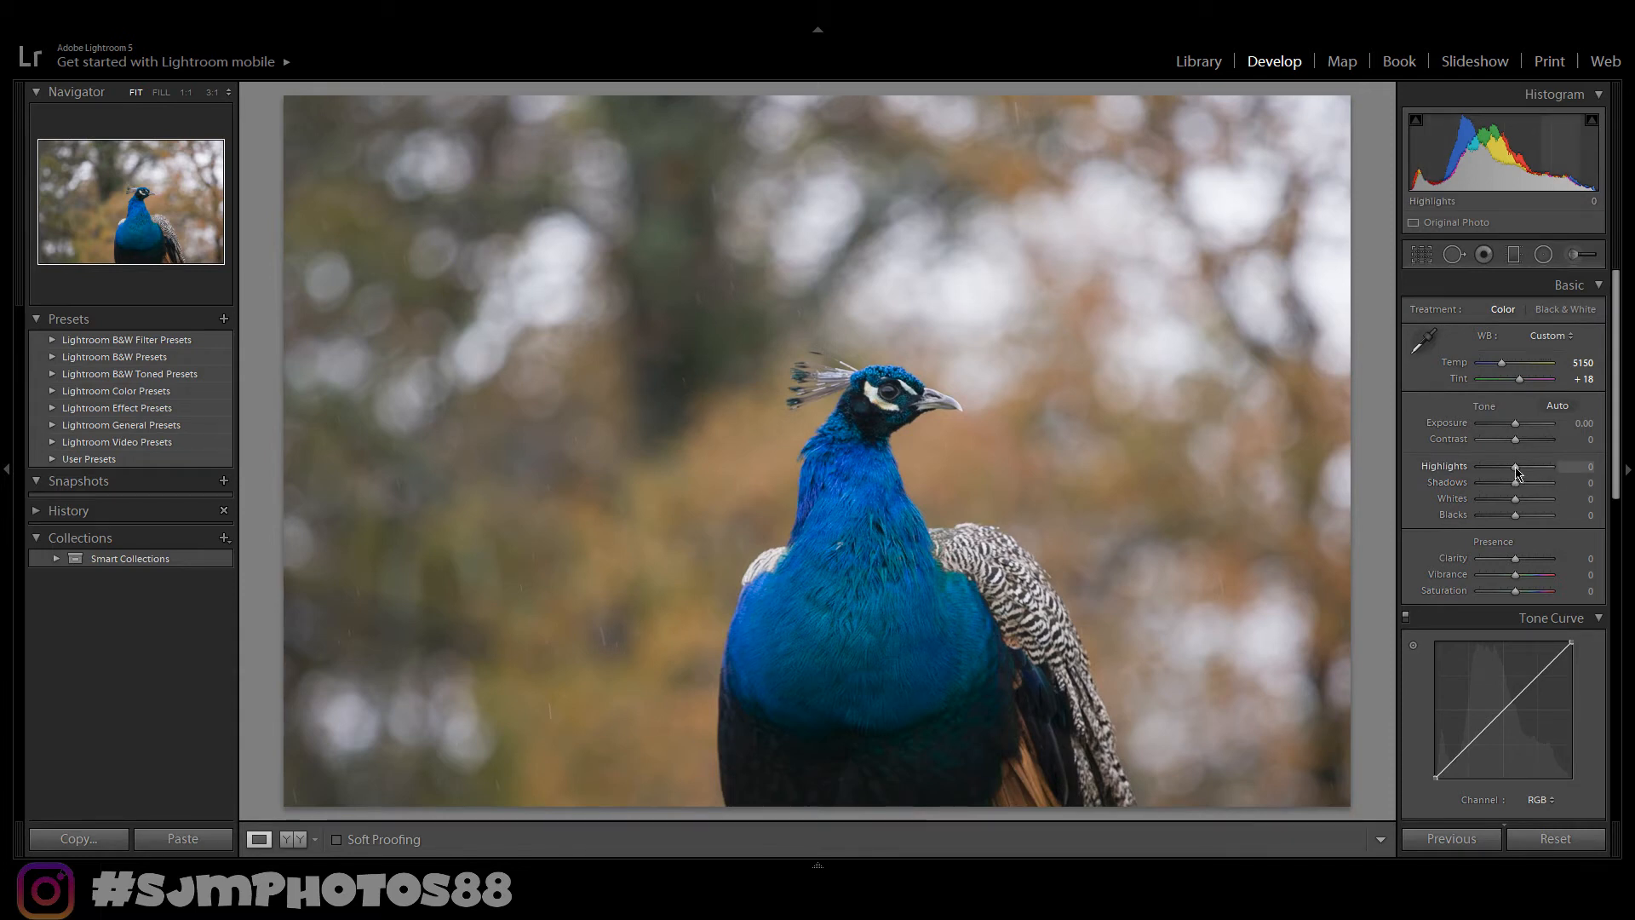
- Set Highlights to -100 and Shadows to +45
left_click_drag(1517, 467, 1442, 473)
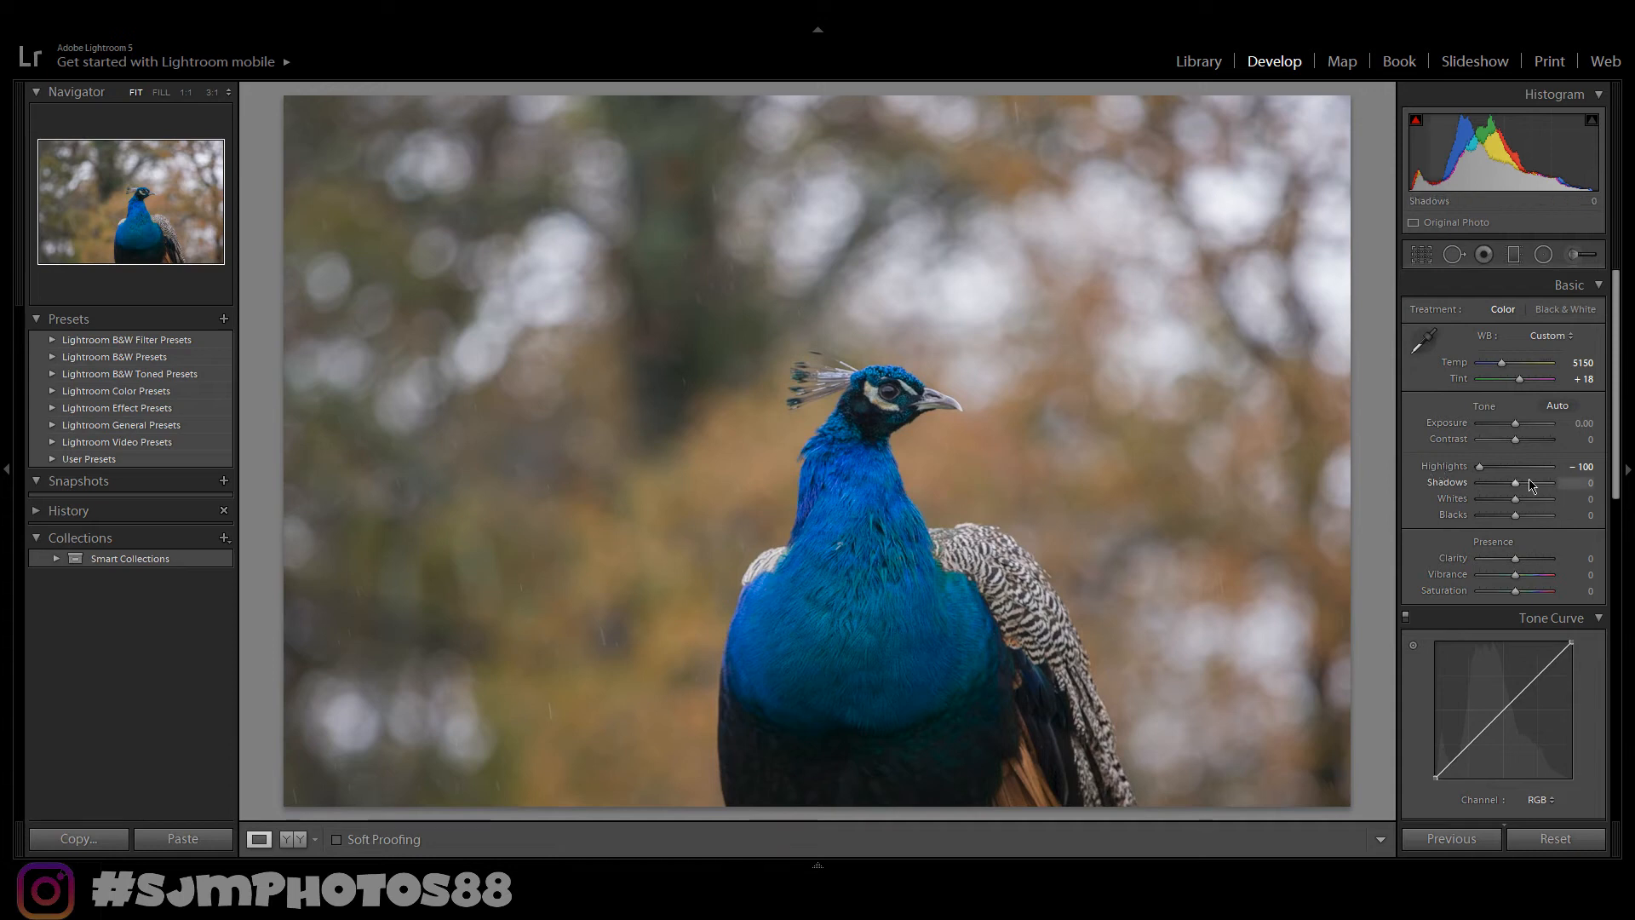
left_click_drag(1515, 483, 1527, 494)
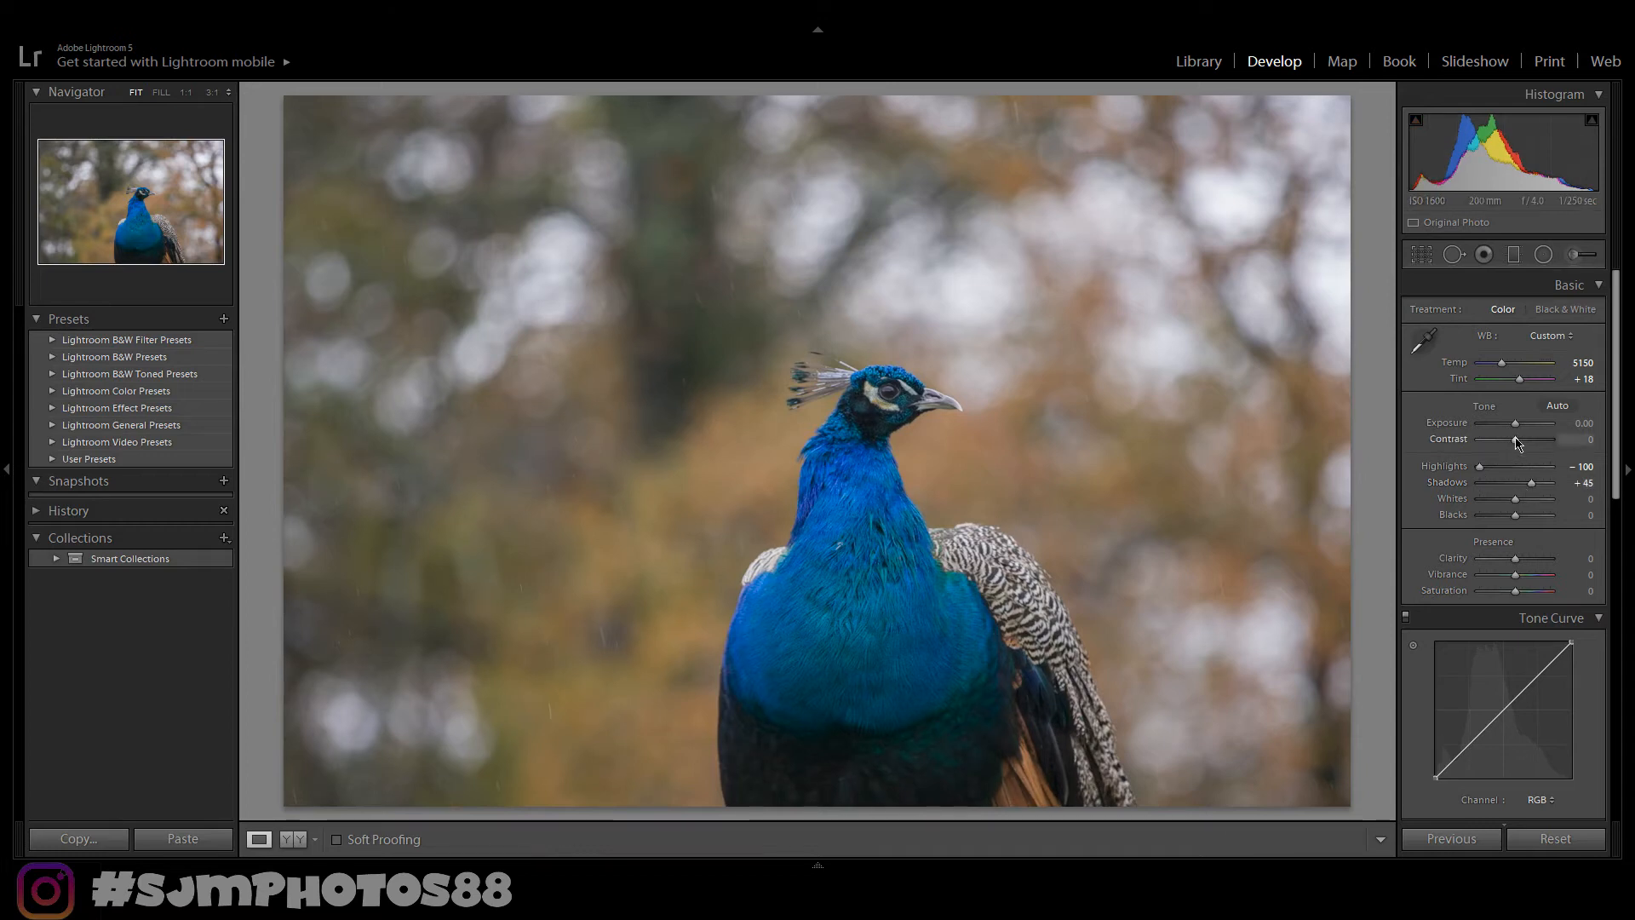
- Set Contrast to +31 and Blacks to -26
left_click_drag(1517, 443, 1526, 443)
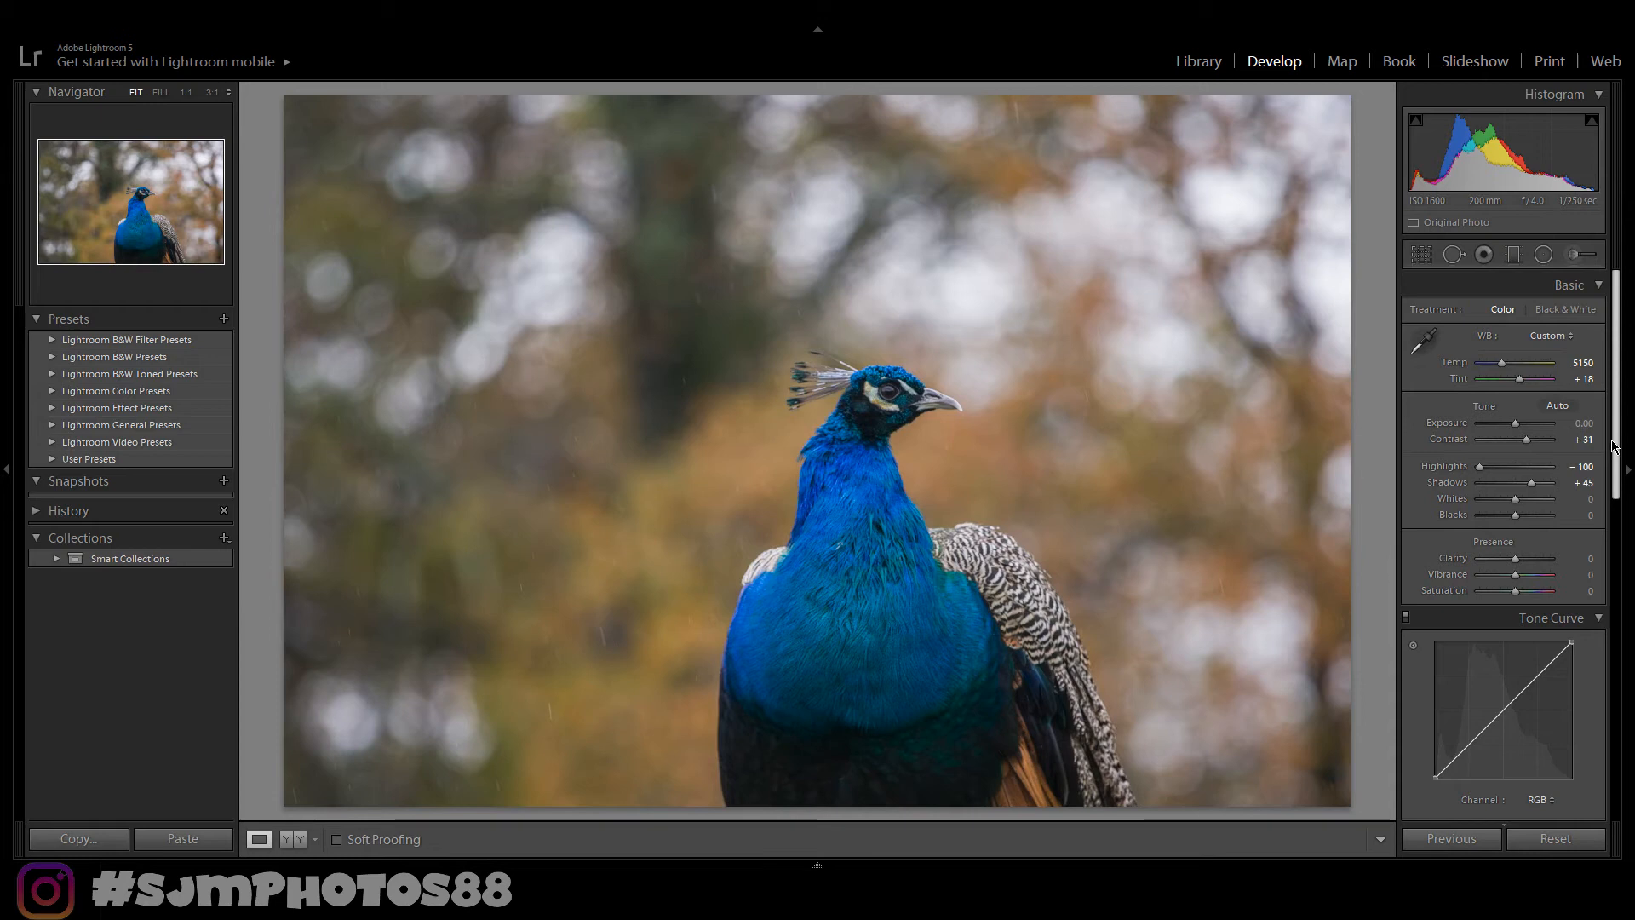
left_click_drag(1616, 444, 1616, 452)
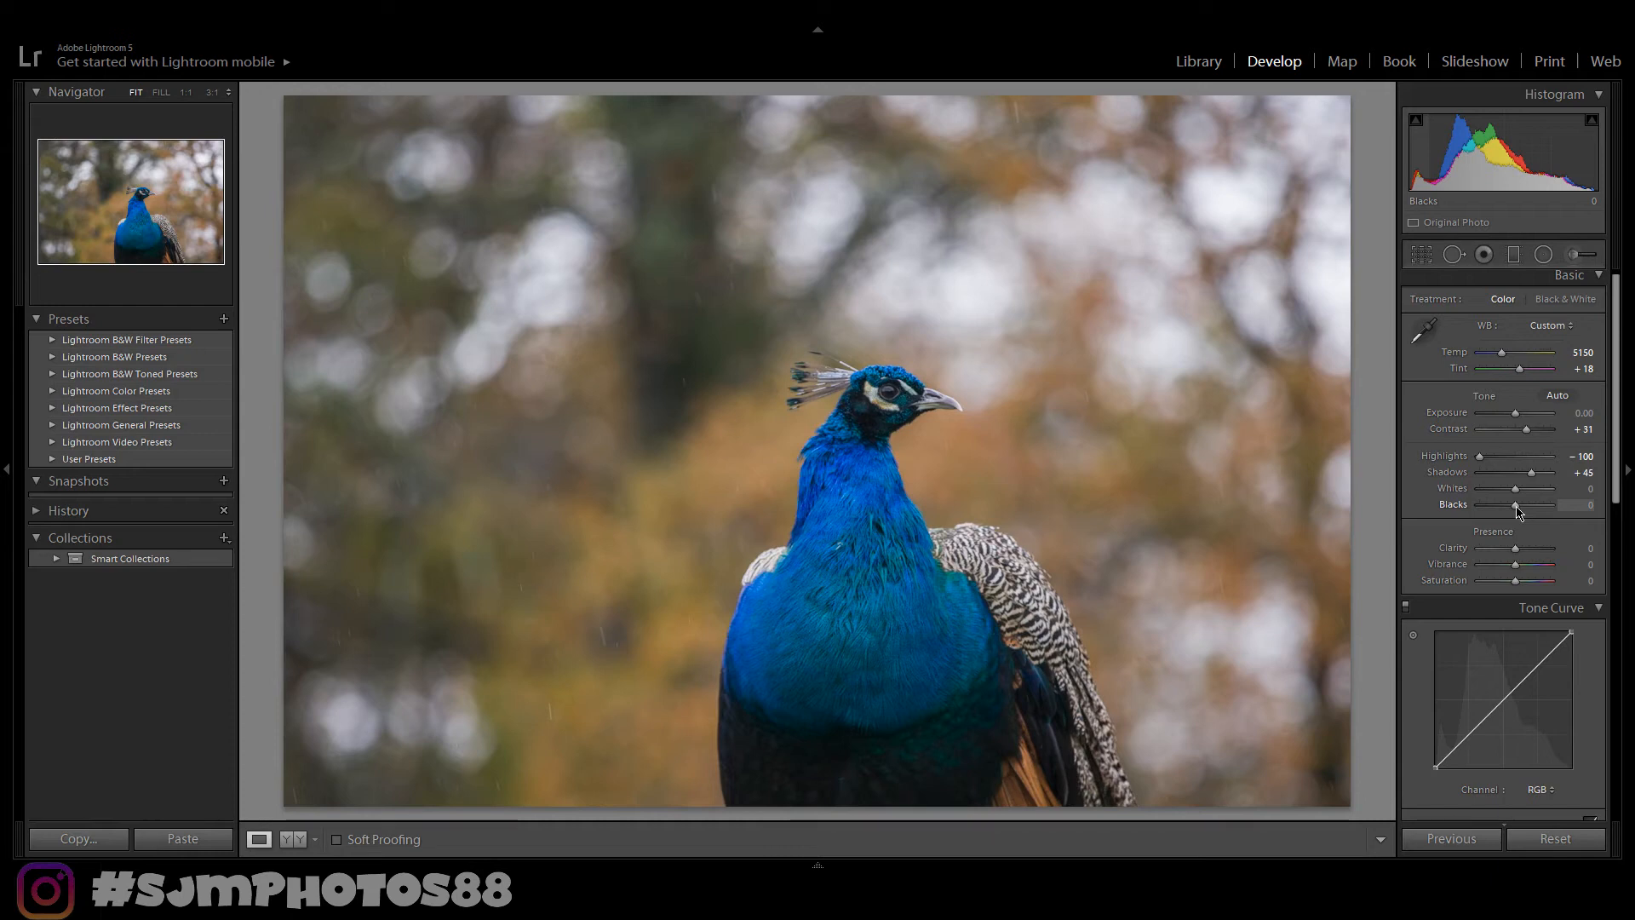
left_click_drag(1518, 508, 1506, 509)
- Set Clarity to +48 in the side-by-side before/after view and zoom into the background to compare detail
key("y")
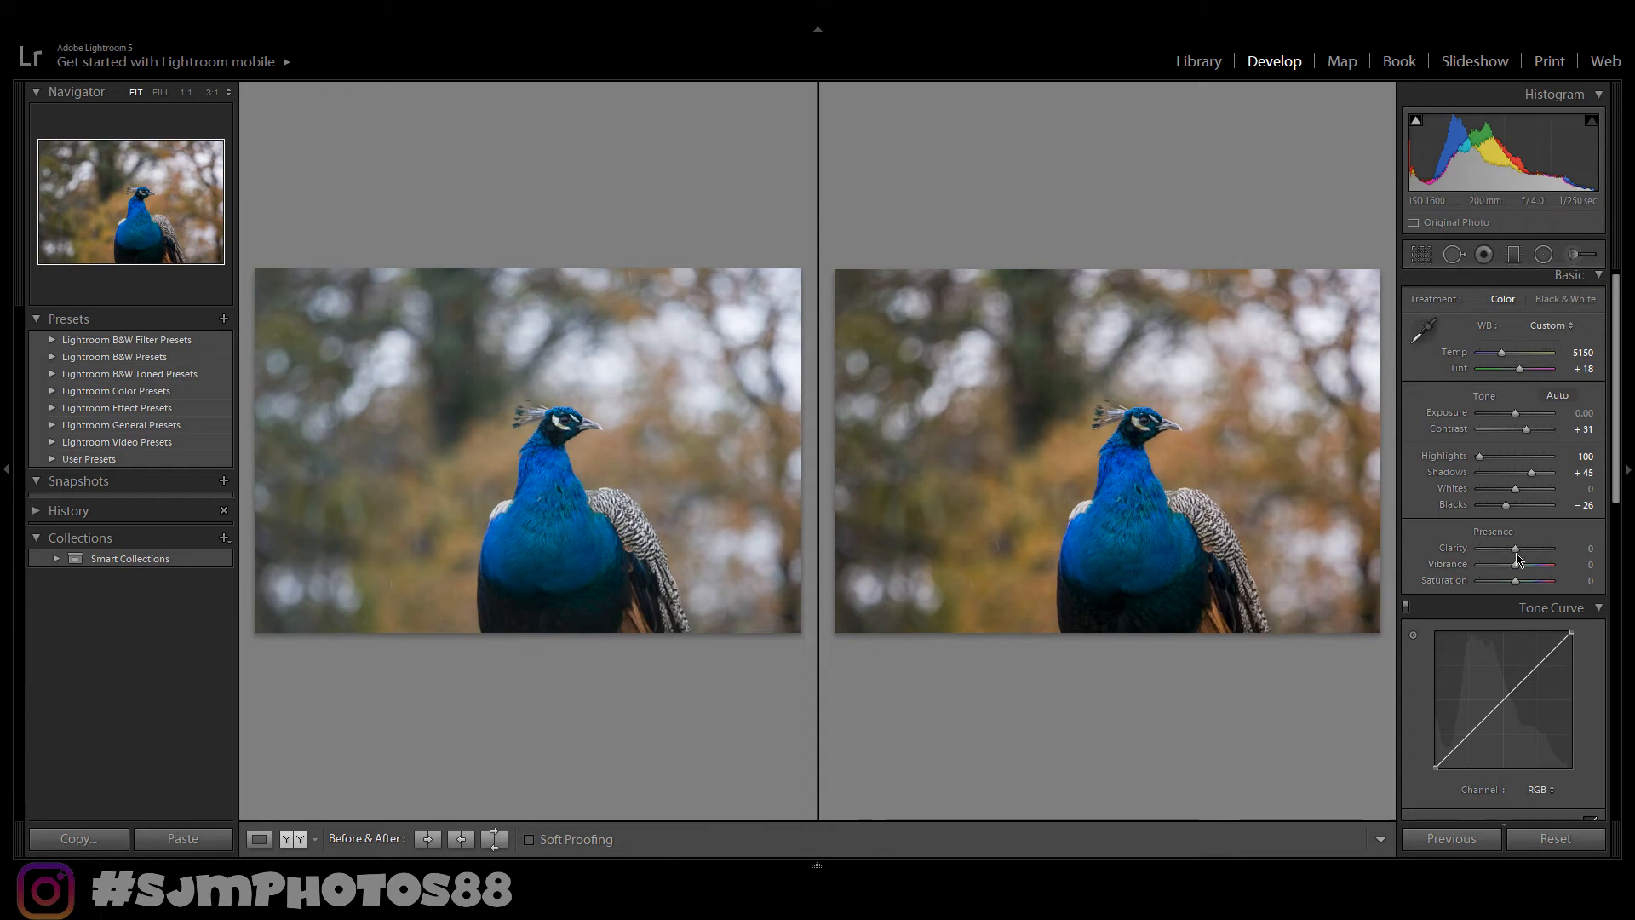
left_click_drag(1517, 549, 1532, 550)
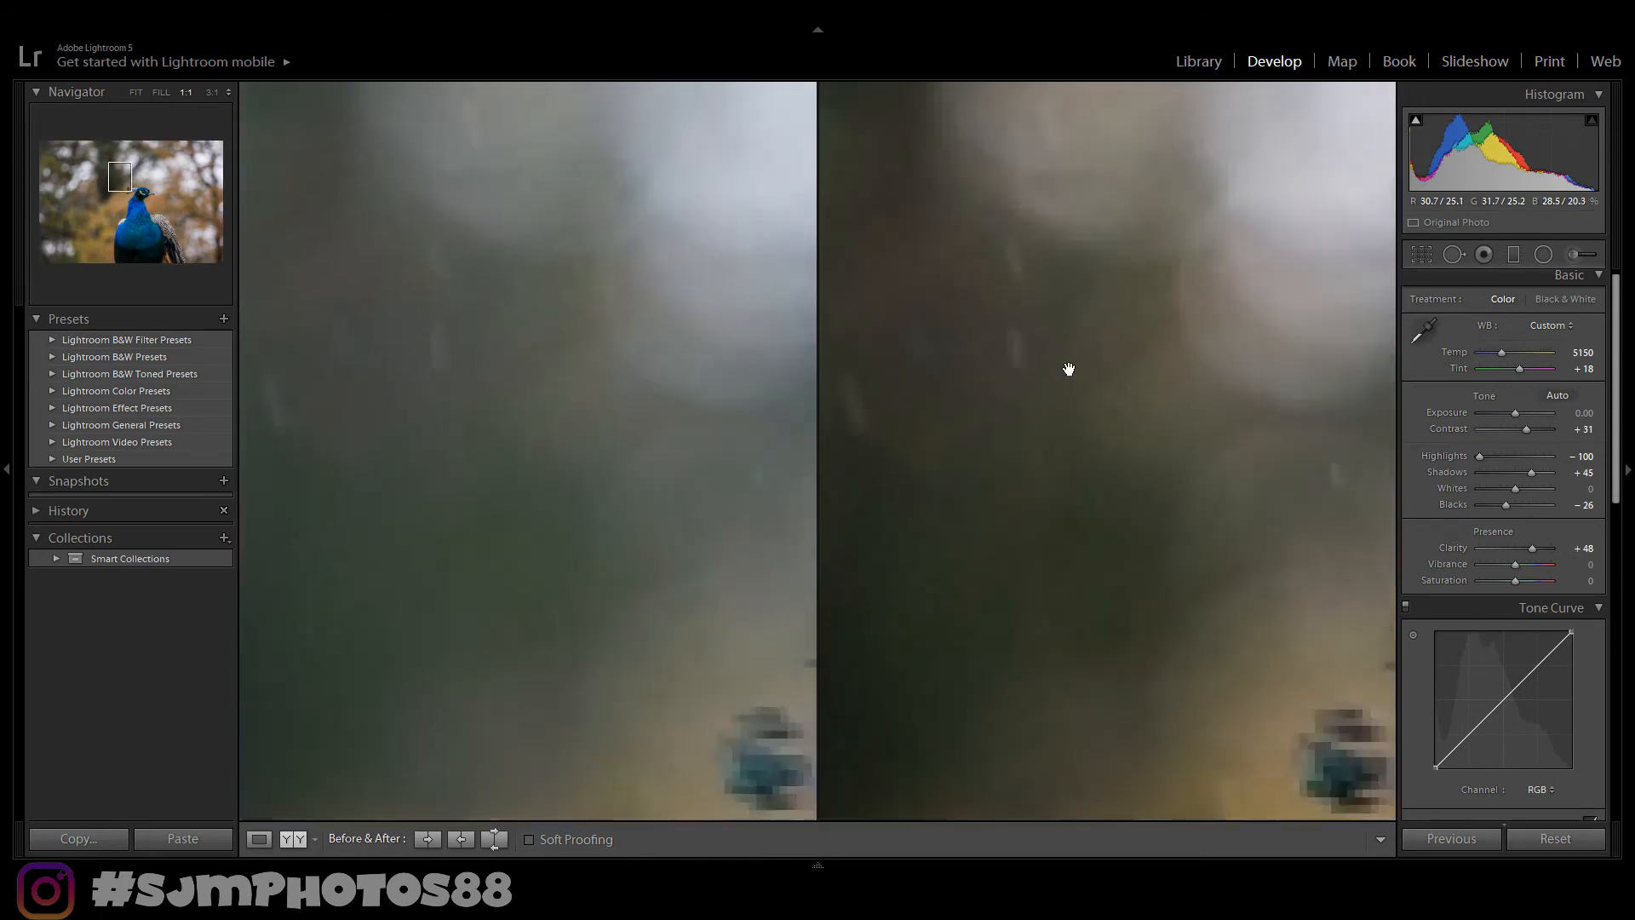
left_click(1065, 371)
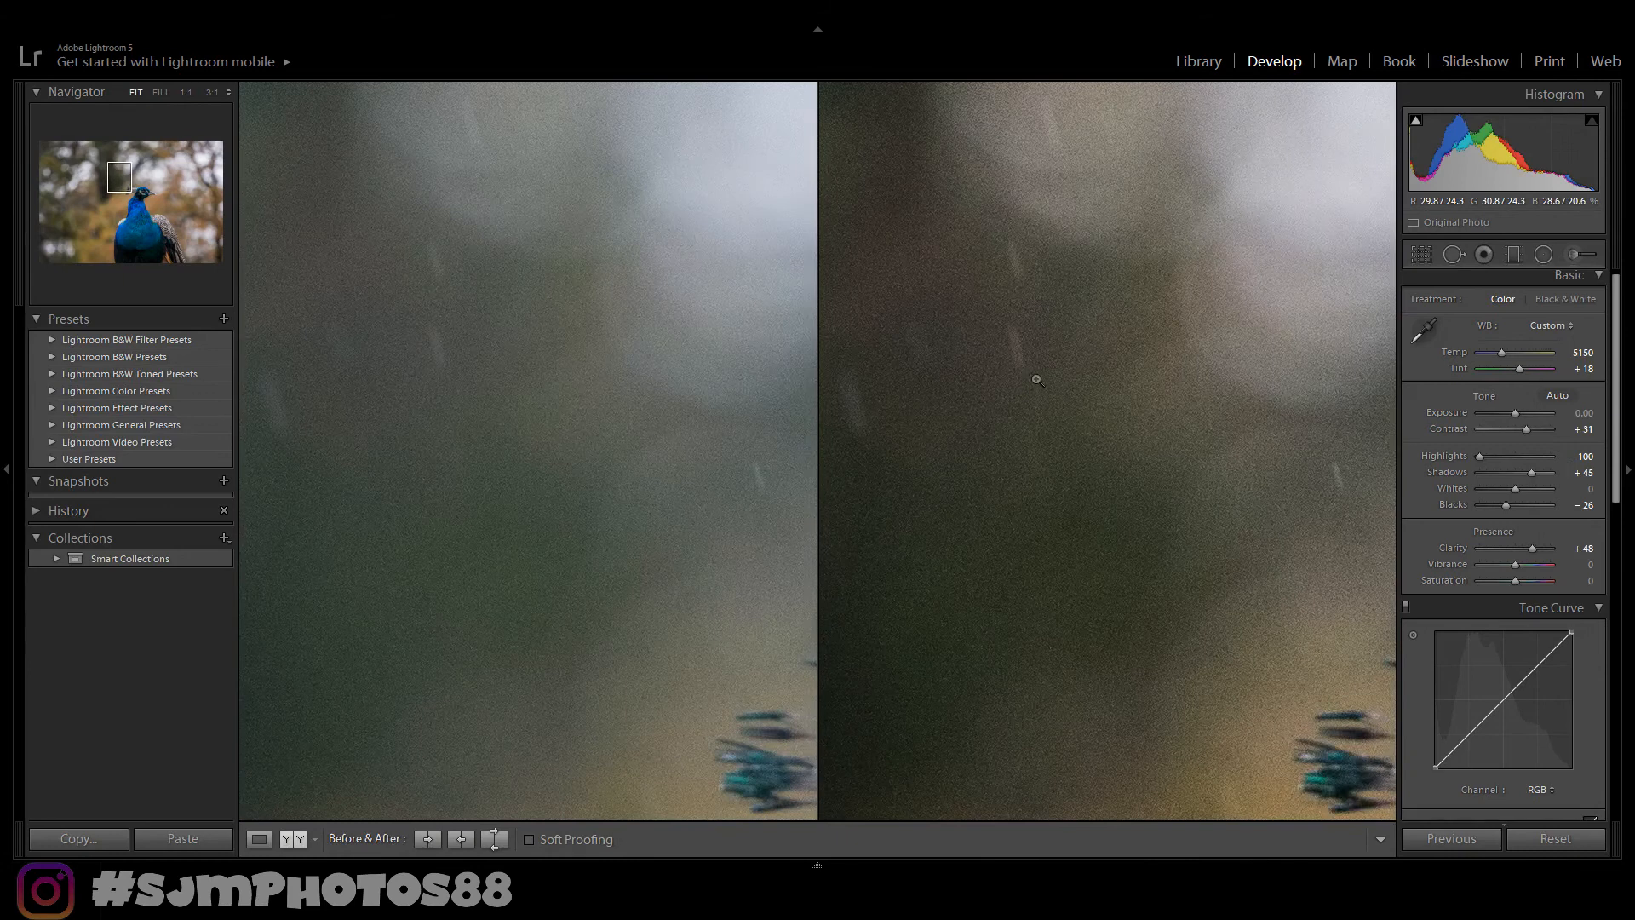
left_click(1037, 381)
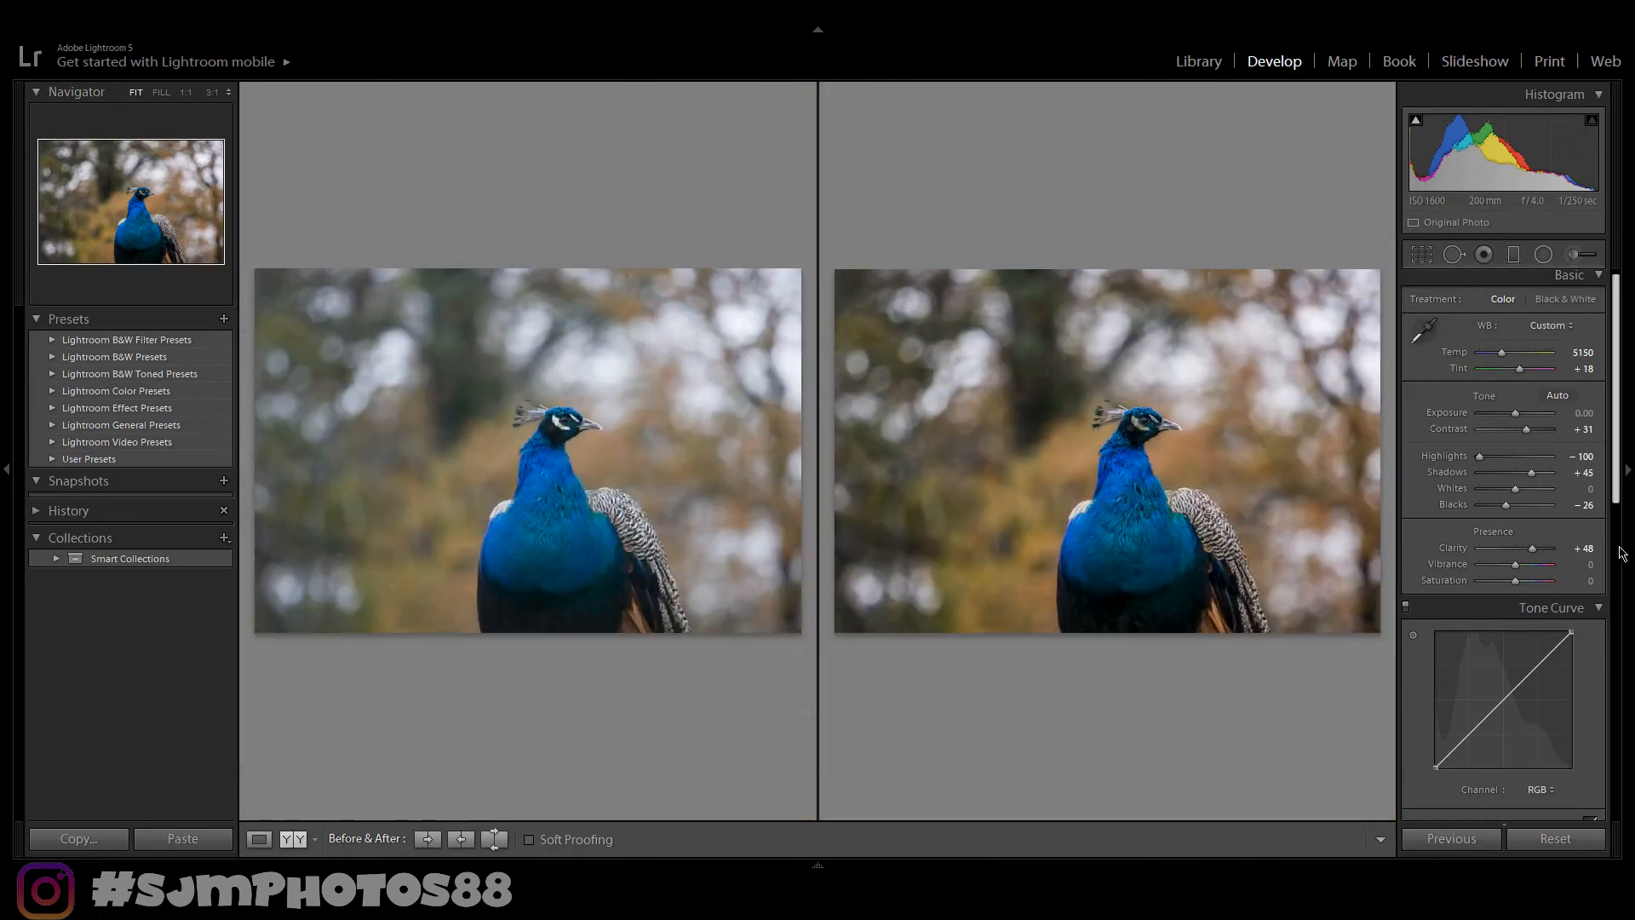
- Shape an S-curve on the RGB tone curve by adding three points, lowering the shadow point and pulling the top end down
scroll(1617, 549, "down", 4)
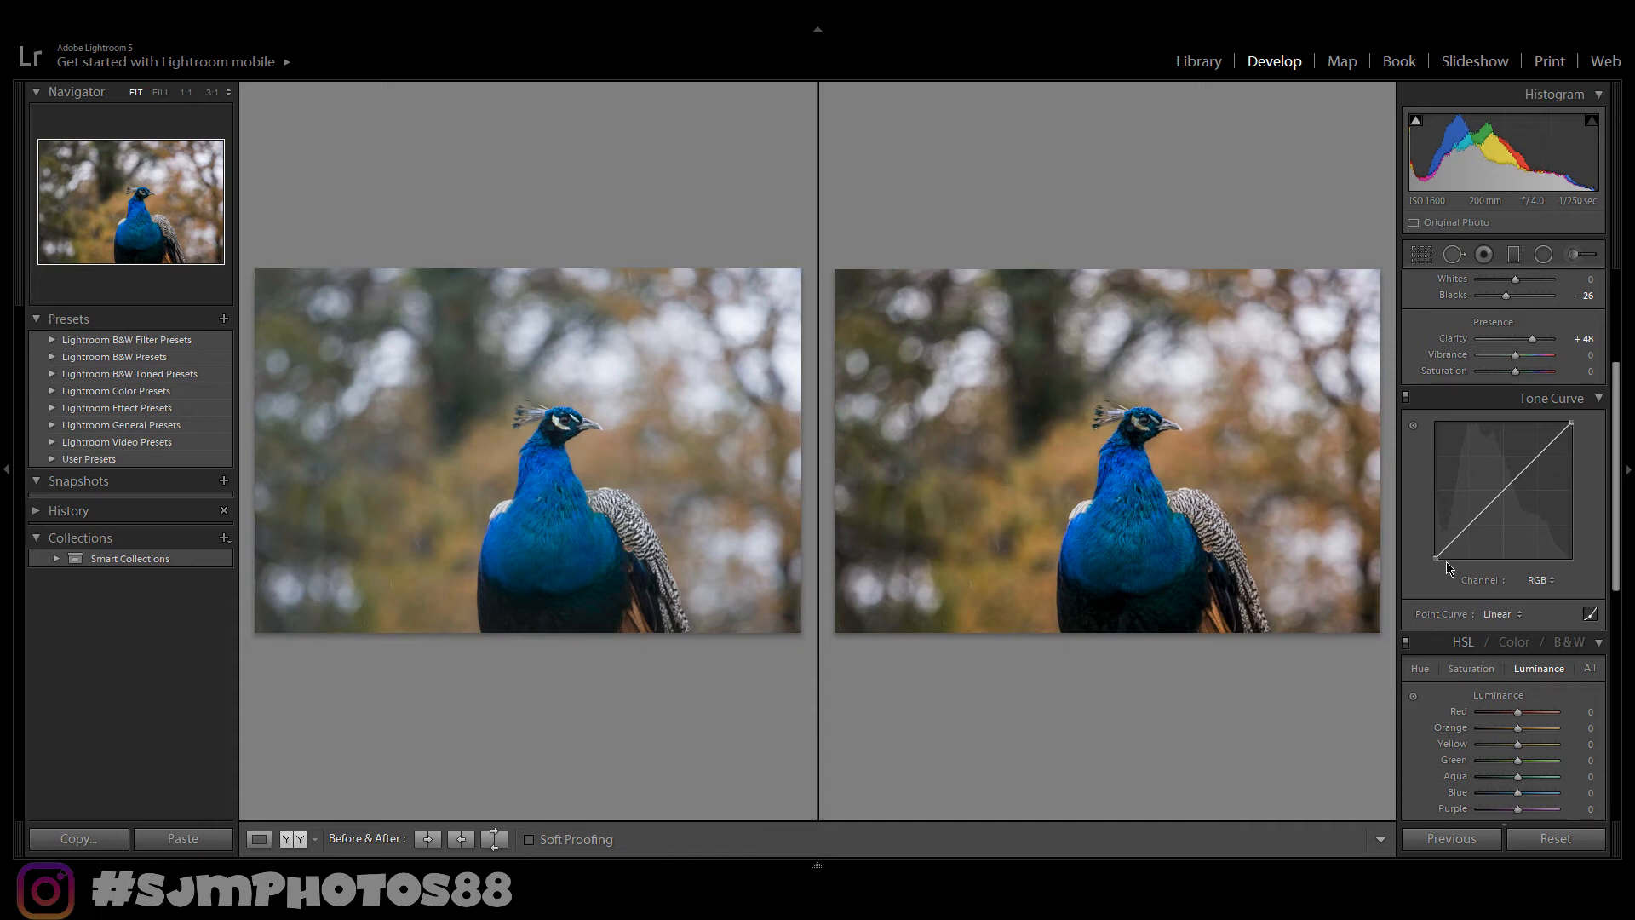
left_click_drag(1437, 557, 1437, 552)
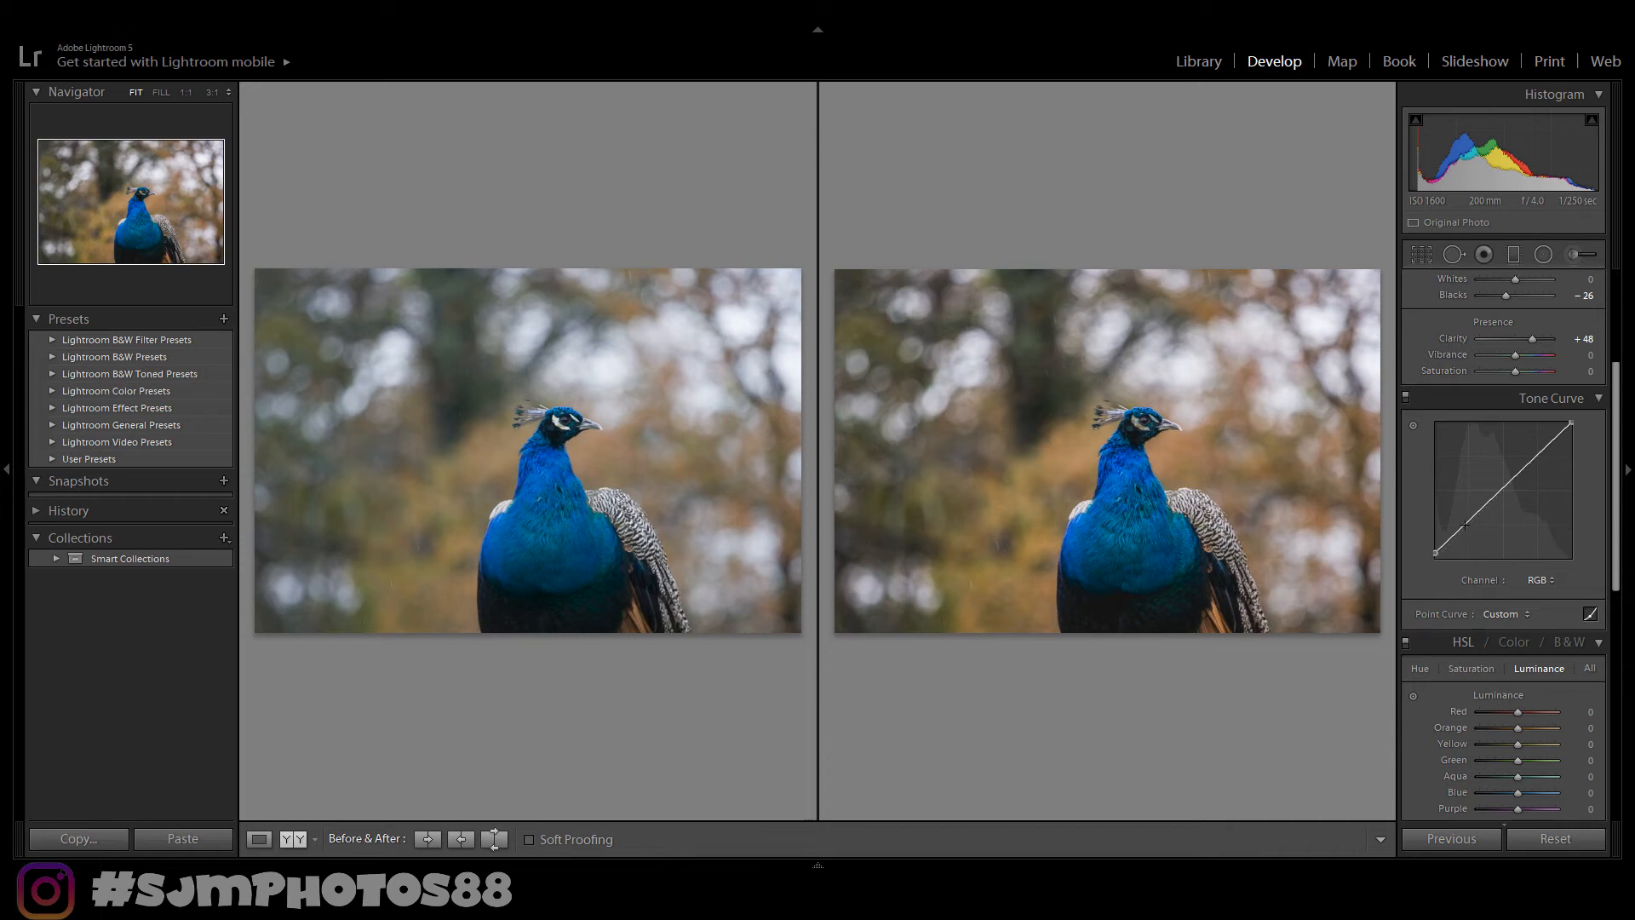
left_click(1465, 524)
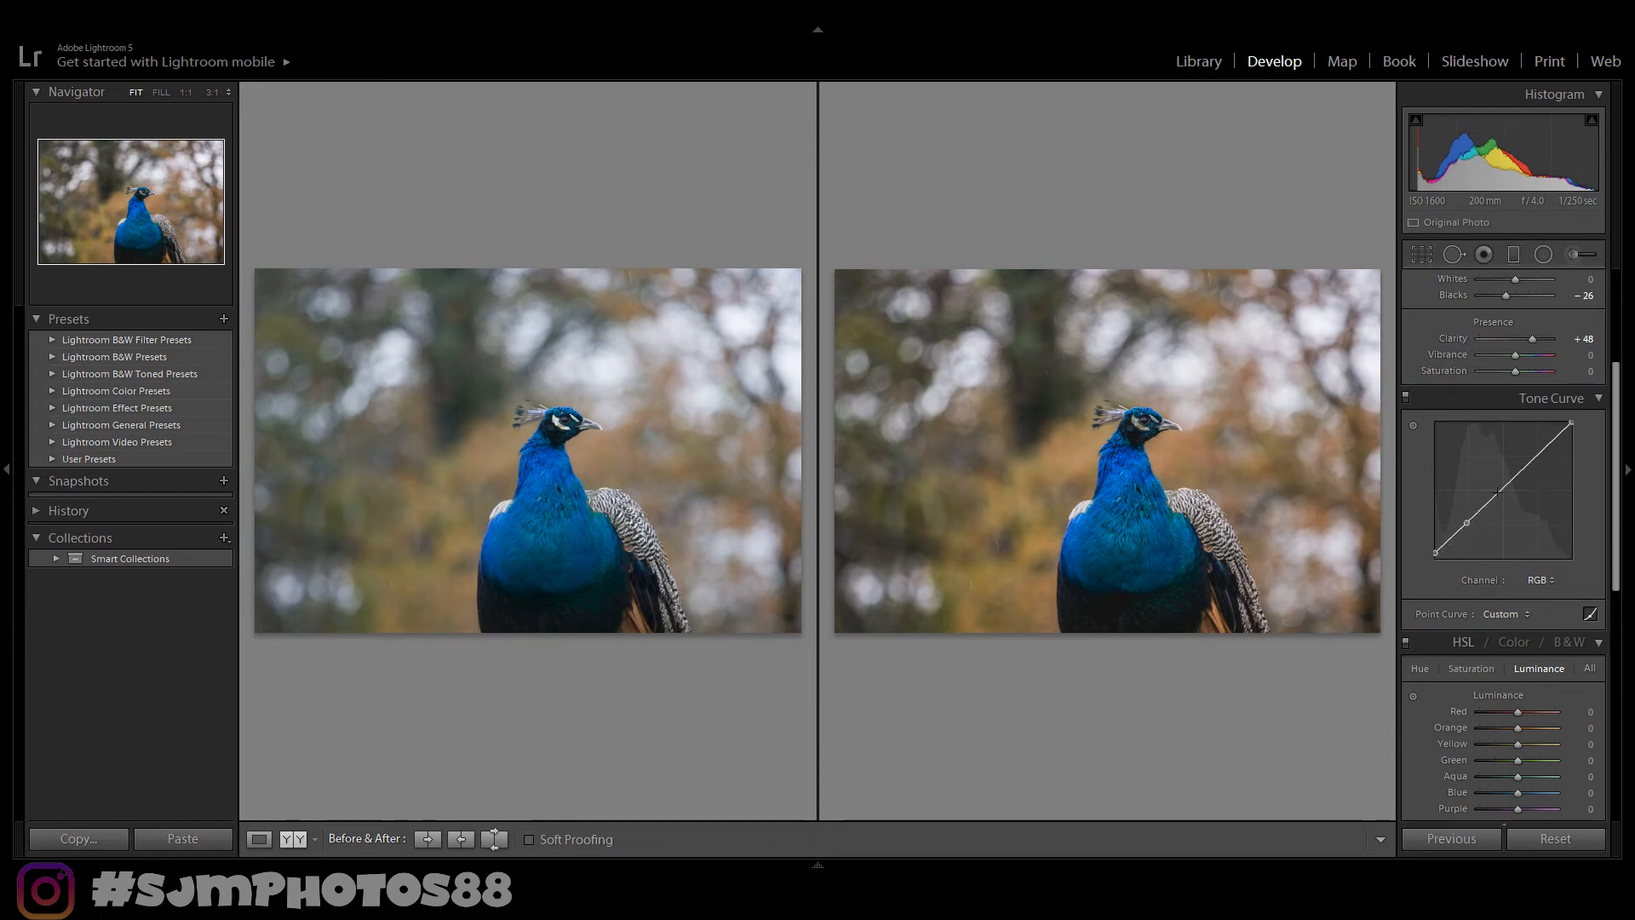
left_click(1498, 492)
left_click(1533, 458)
left_click_drag(1469, 524, 1456, 542)
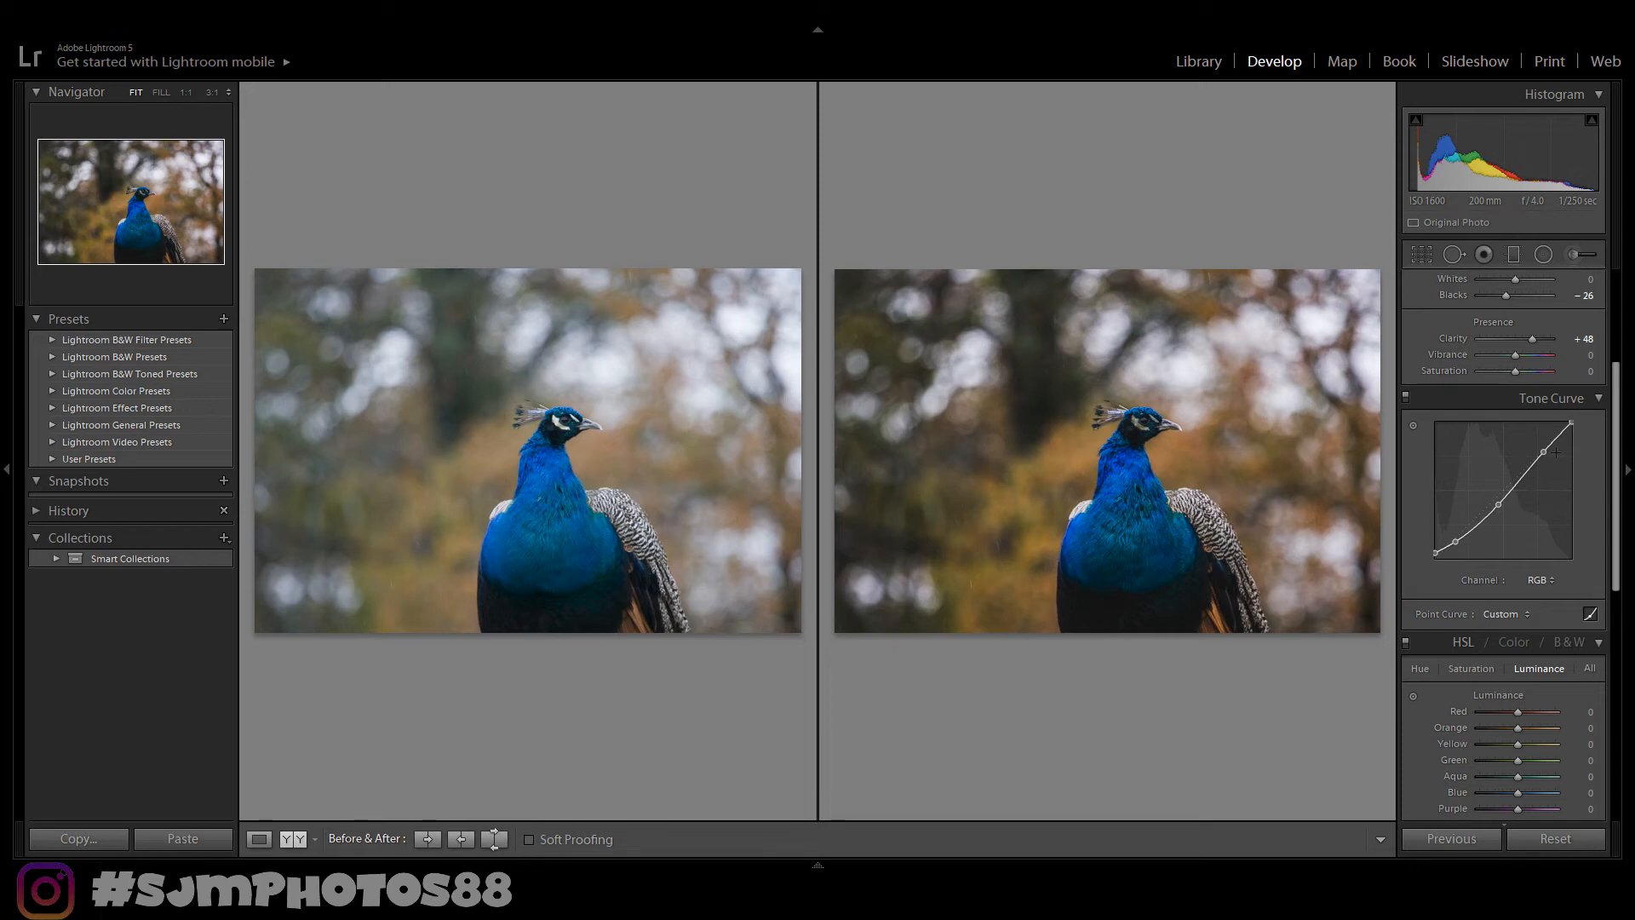
left_click_drag(1571, 423, 1572, 437)
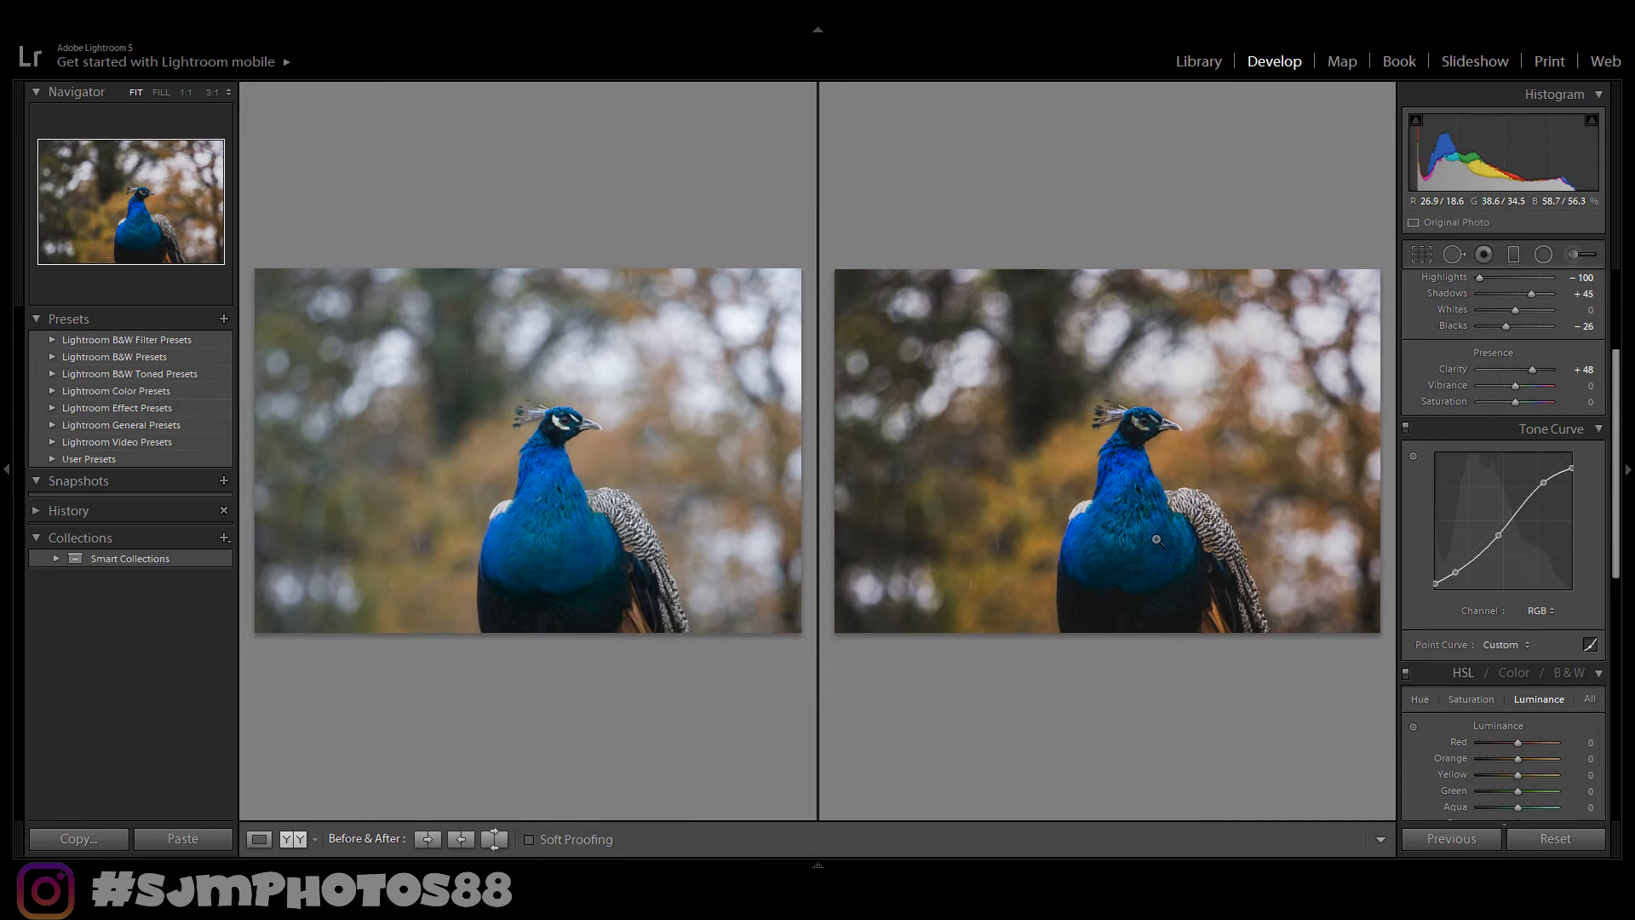
- Return to the single view and set the HSL saturation of Orange to +51 and Yellow to +13
left_click_drag(1618, 386, 1612, 443)
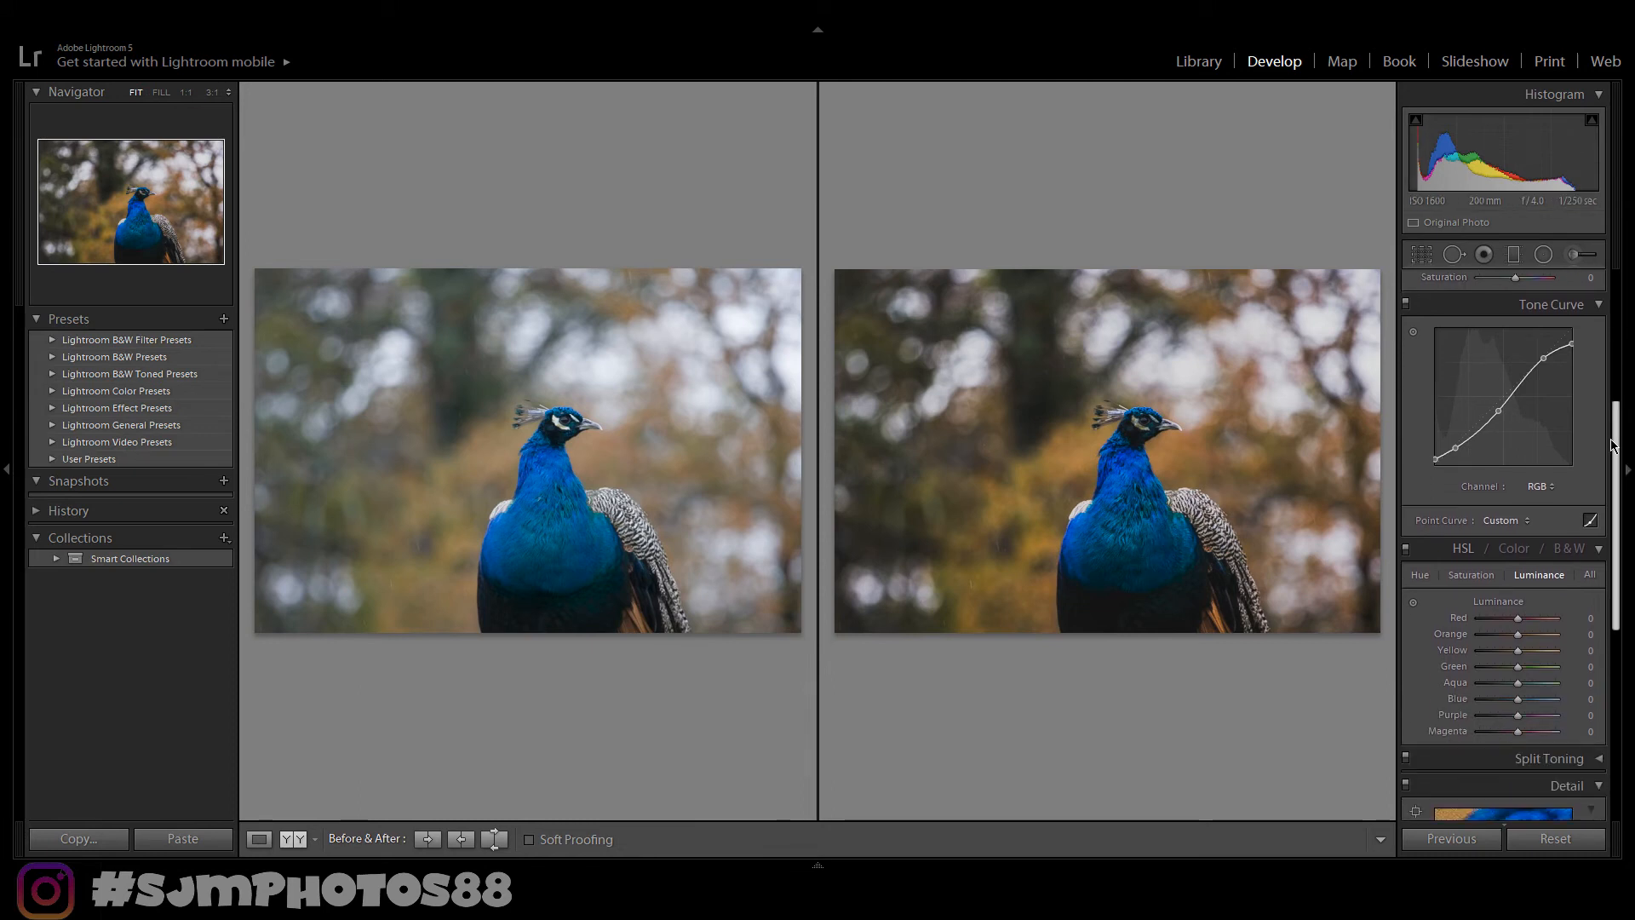
scroll(1591, 384, "up", 2)
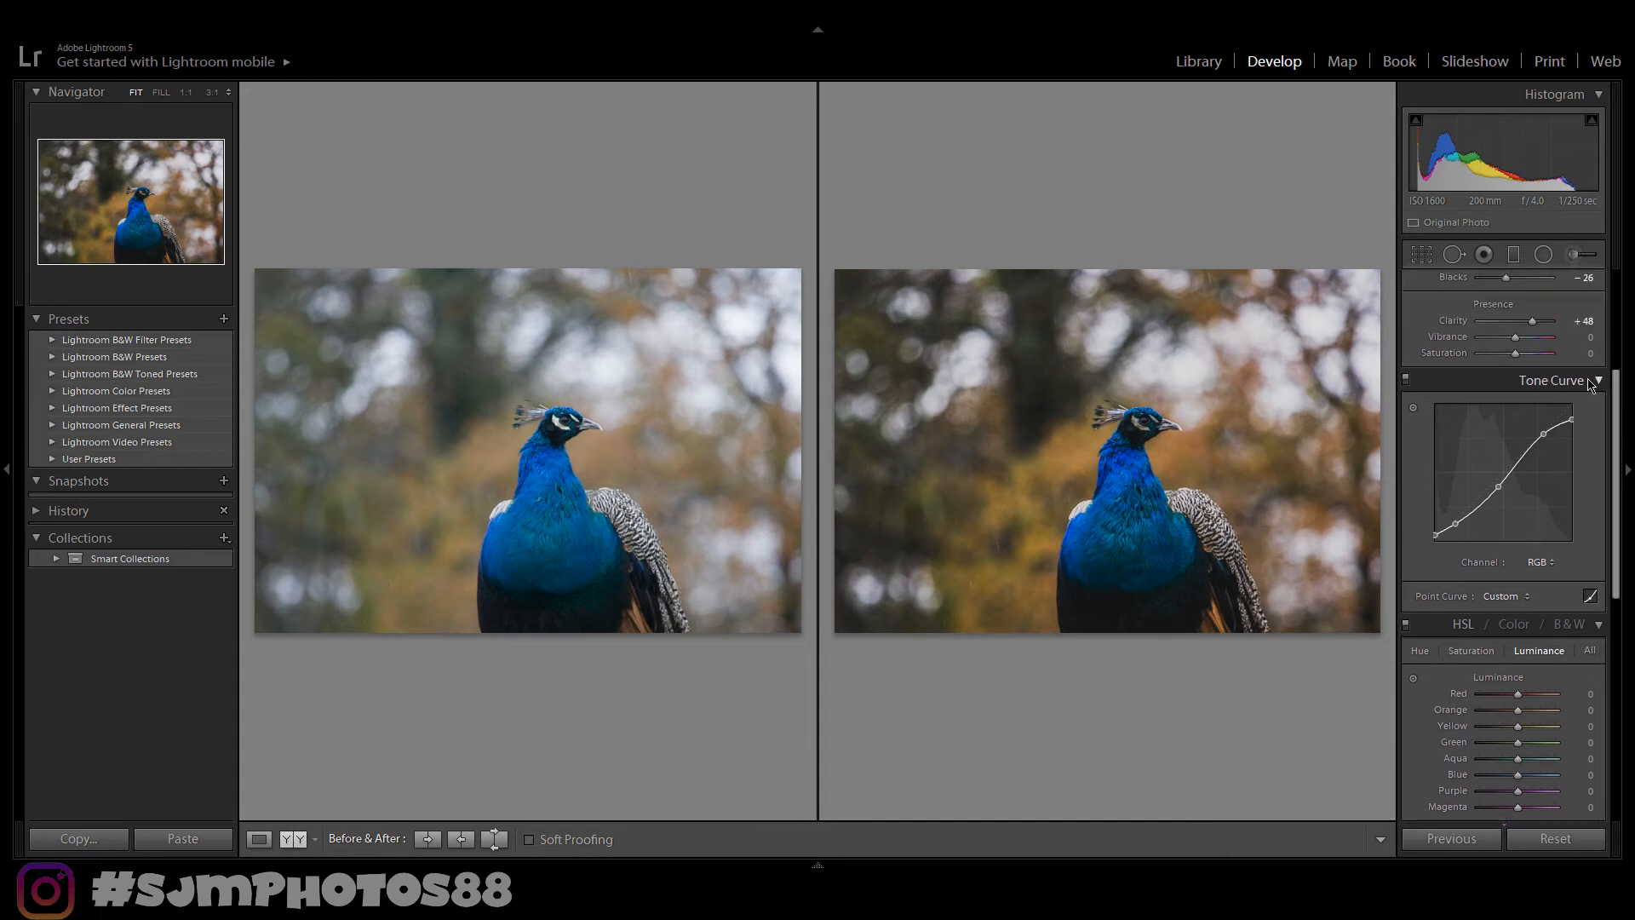
key("y")
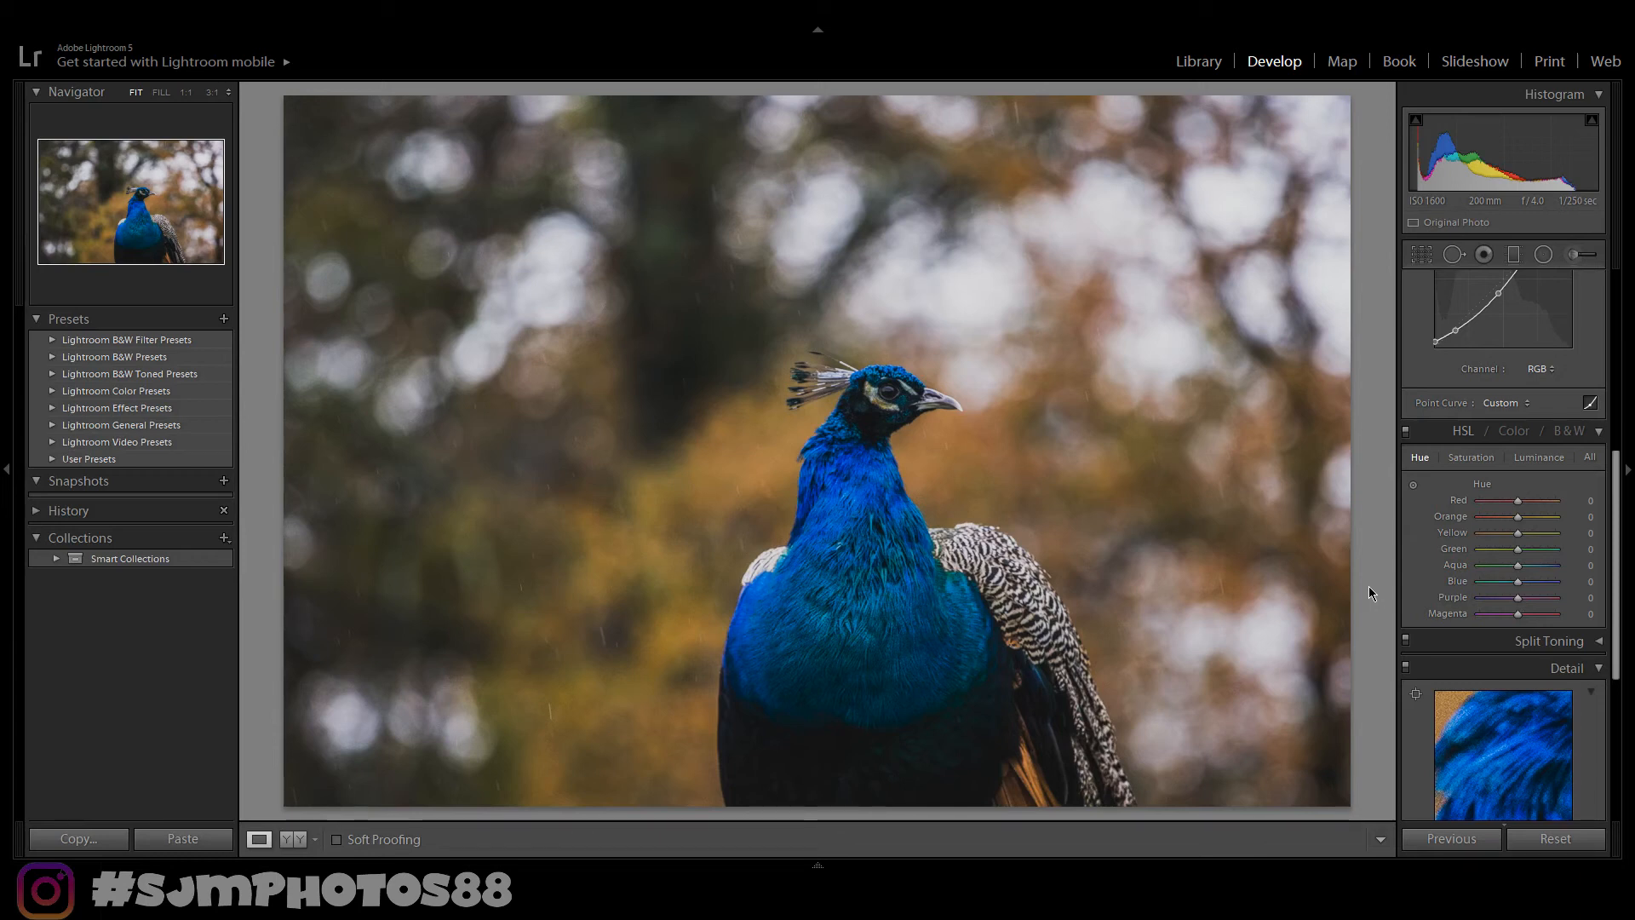
left_click(1469, 460)
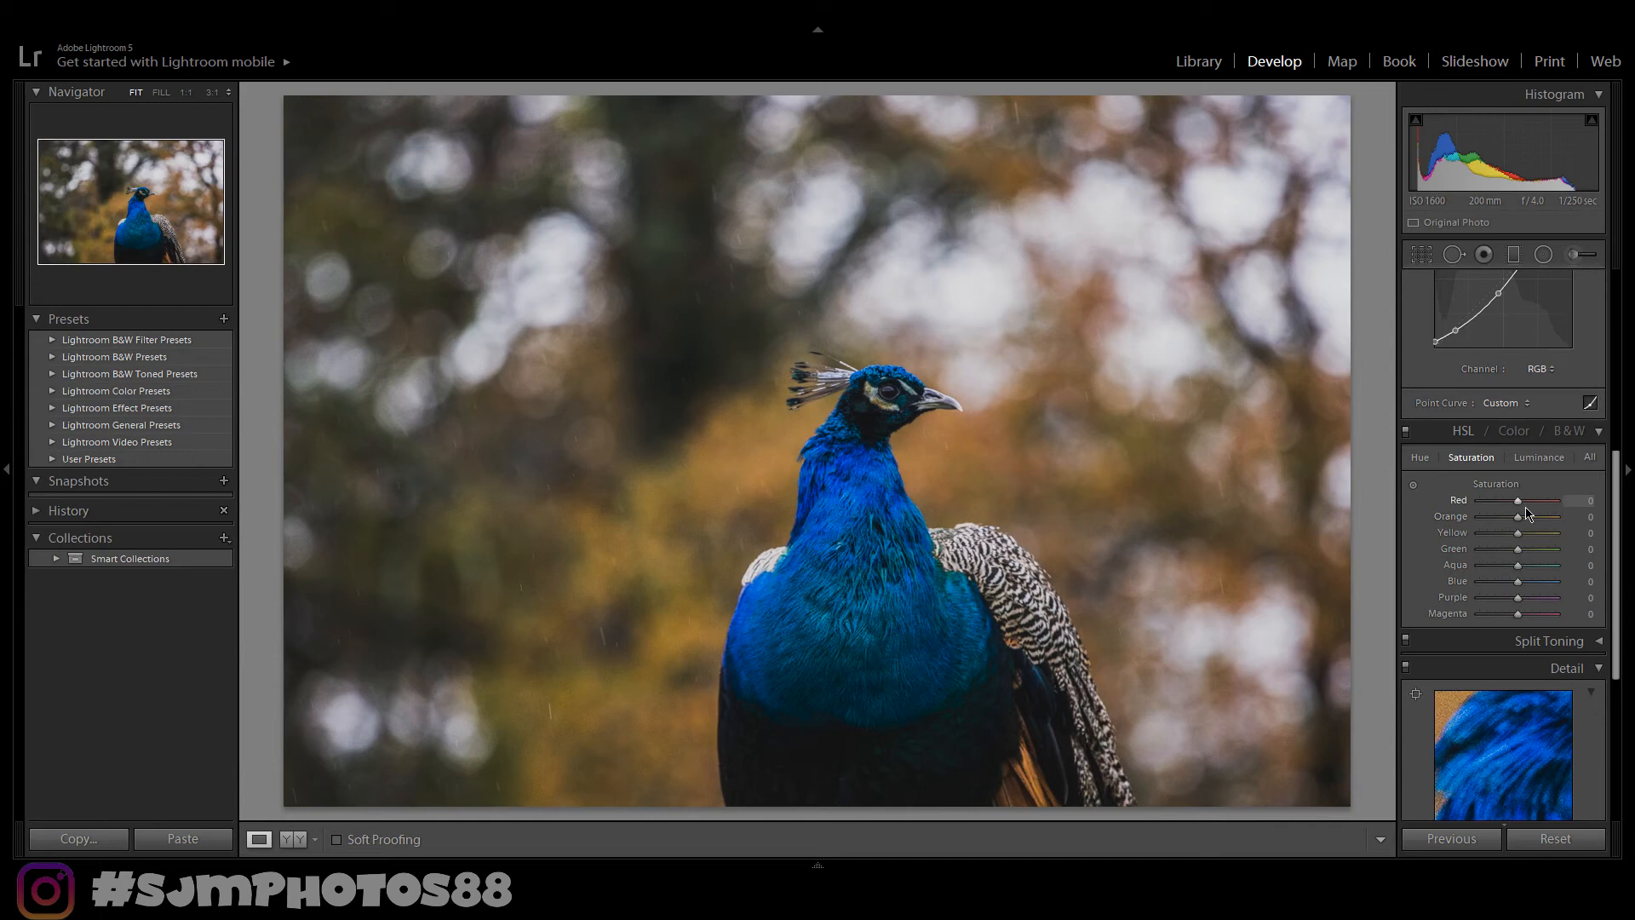
left_click_drag(1527, 514, 1539, 520)
left_click_drag(1521, 539, 1526, 540)
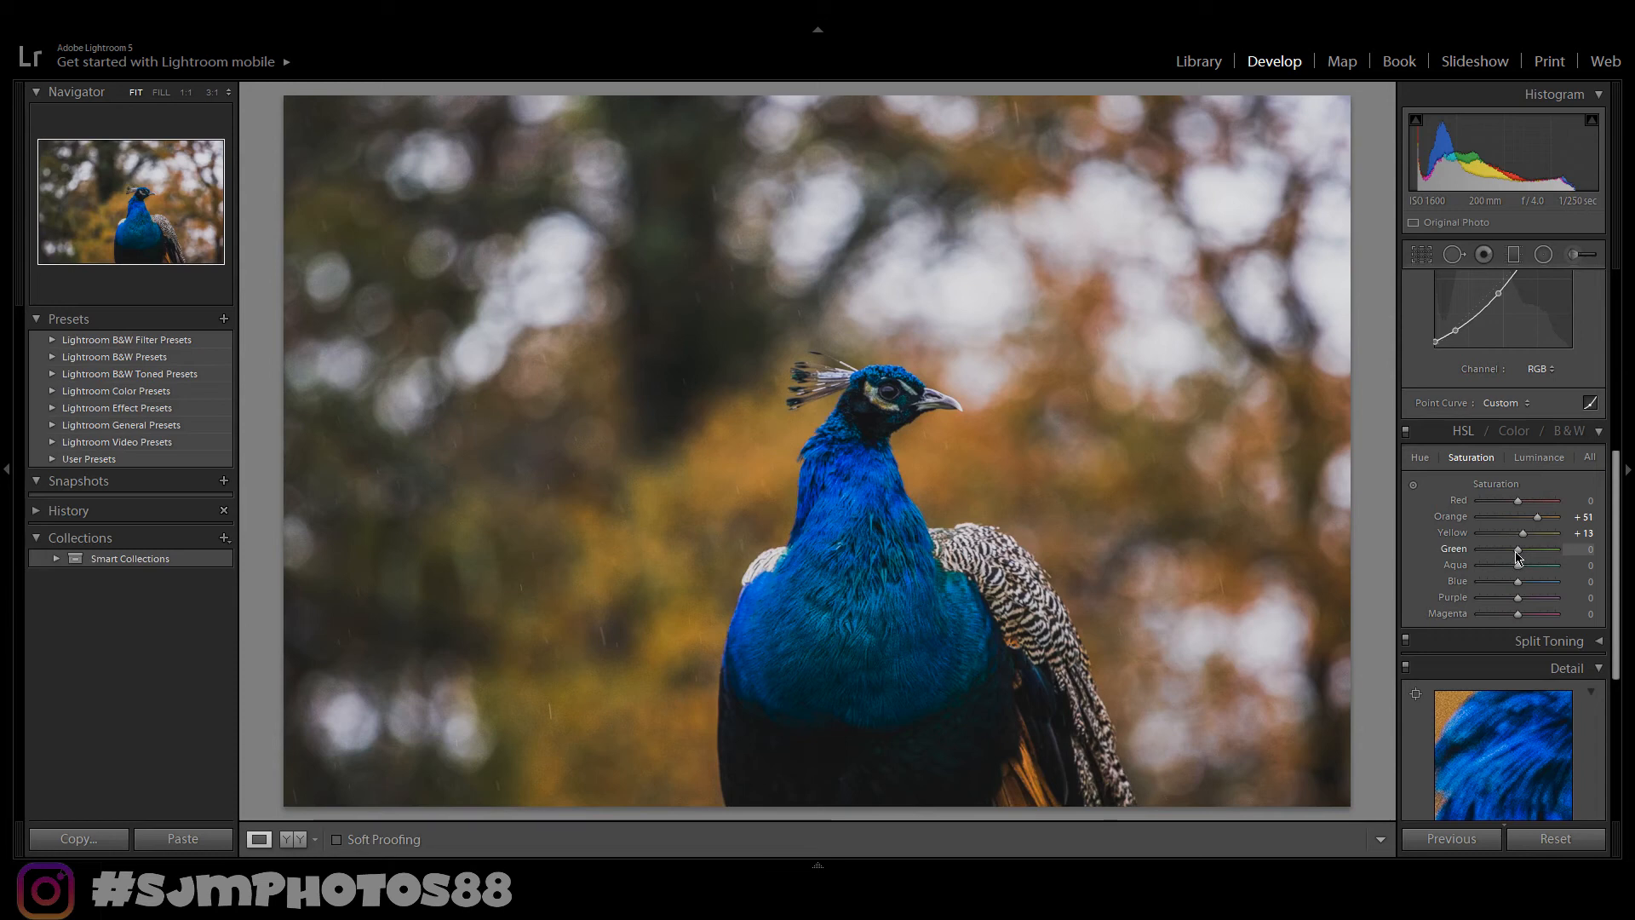
- Set HSL saturation of Green to +31, Aqua to +20 and Blue to +16, then compare before and after
left_click_drag(1517, 550, 1529, 549)
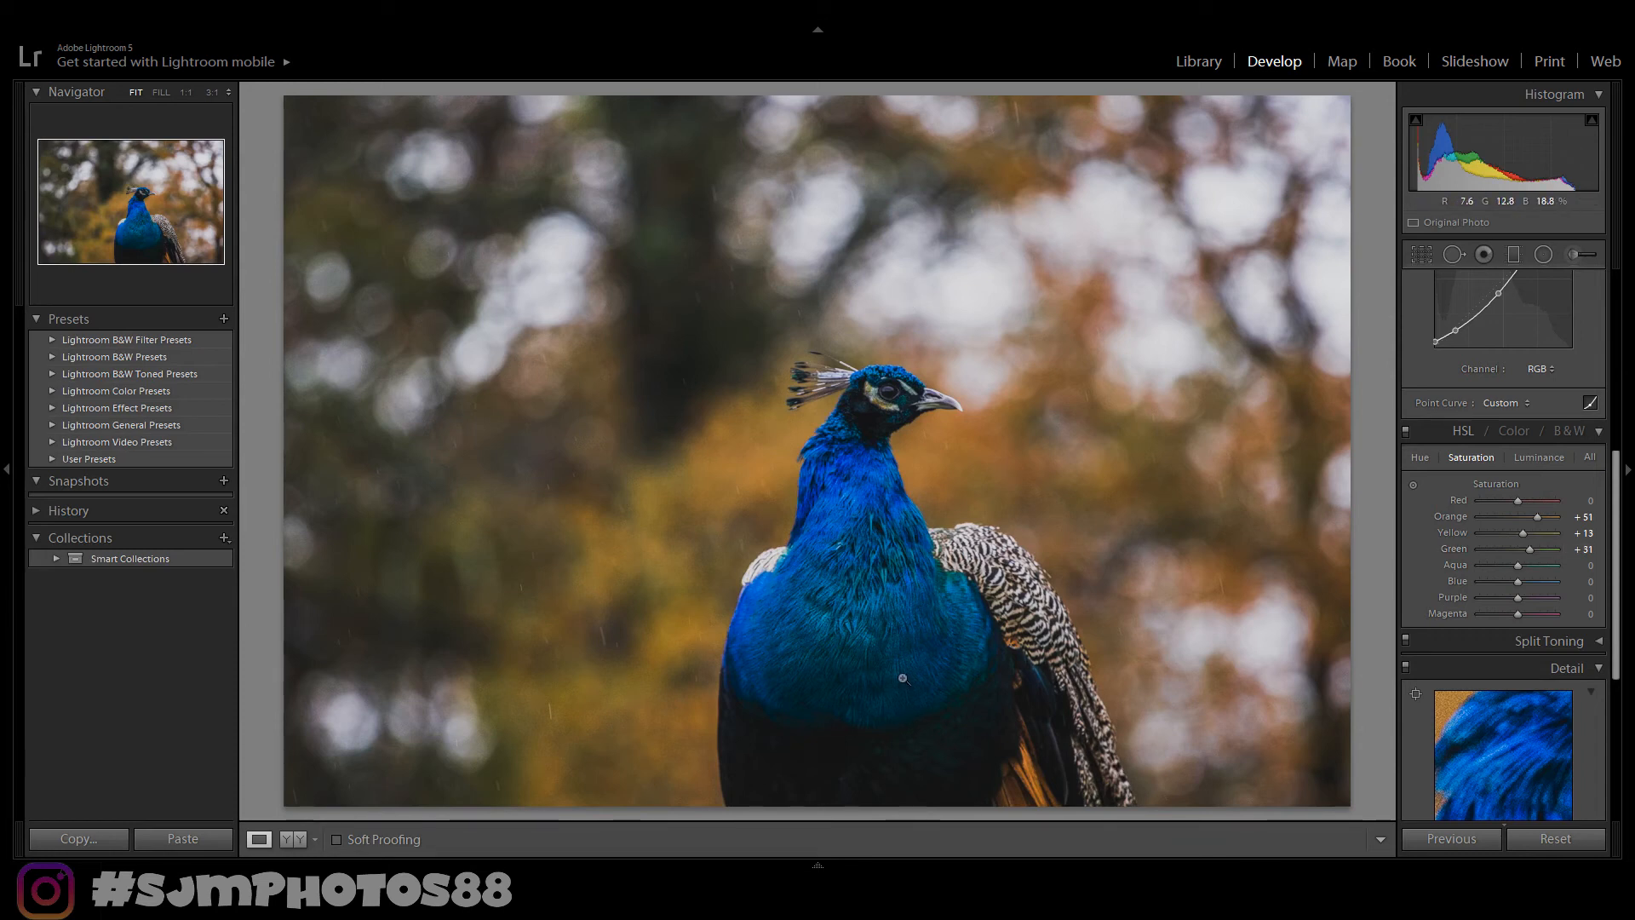
left_click_drag(1518, 565, 1526, 565)
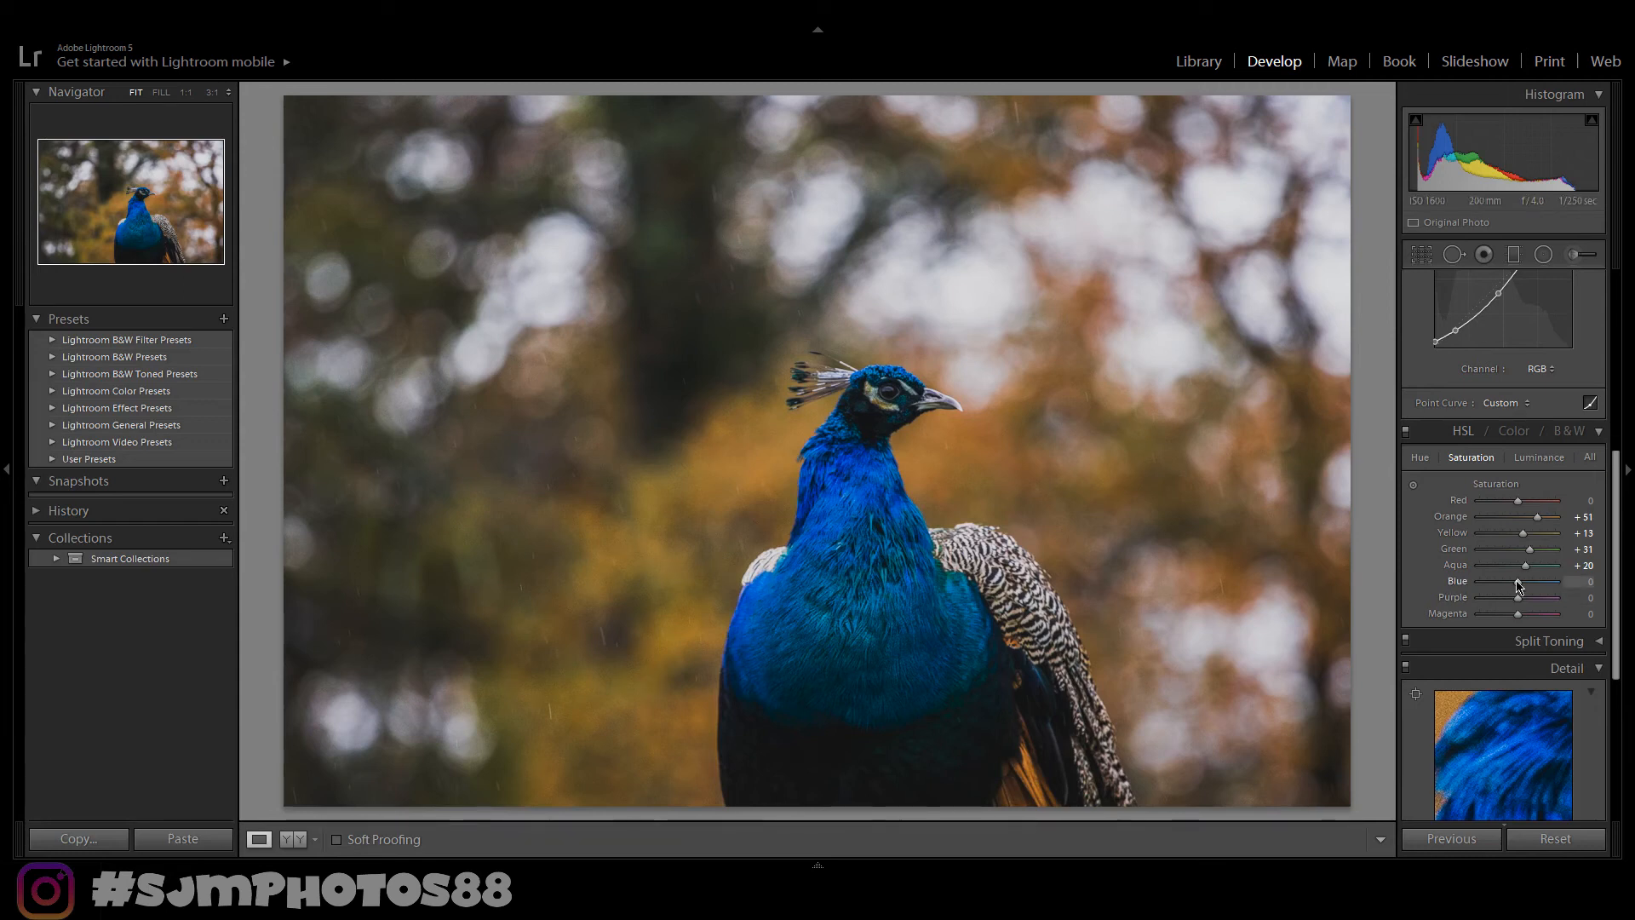
left_click_drag(1518, 583, 1525, 583)
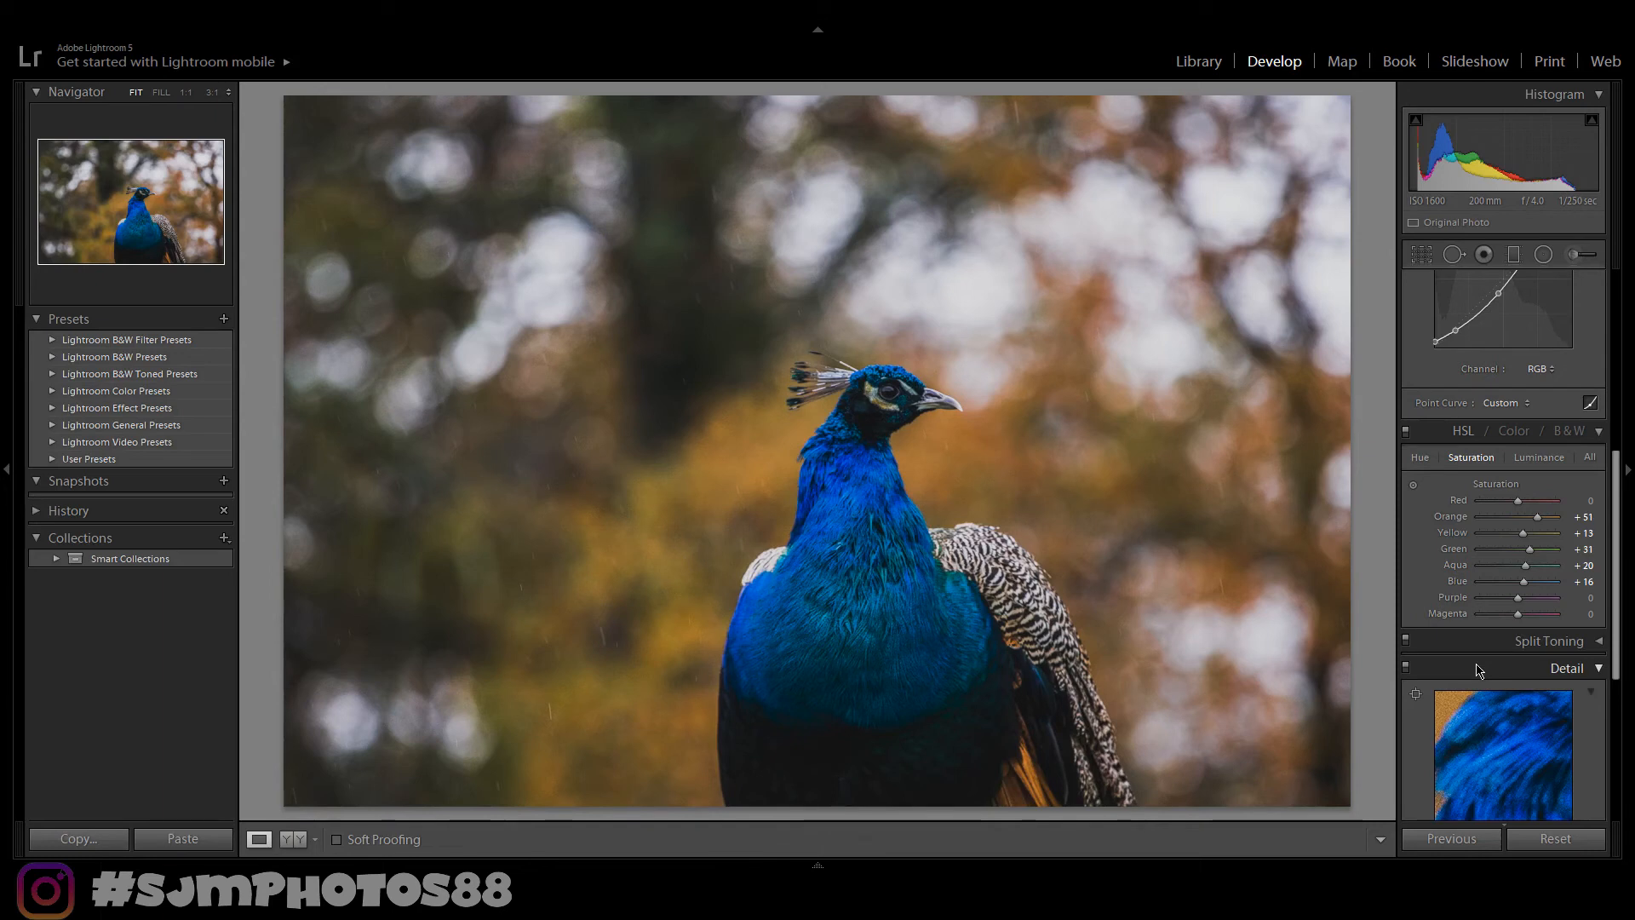
key("y")
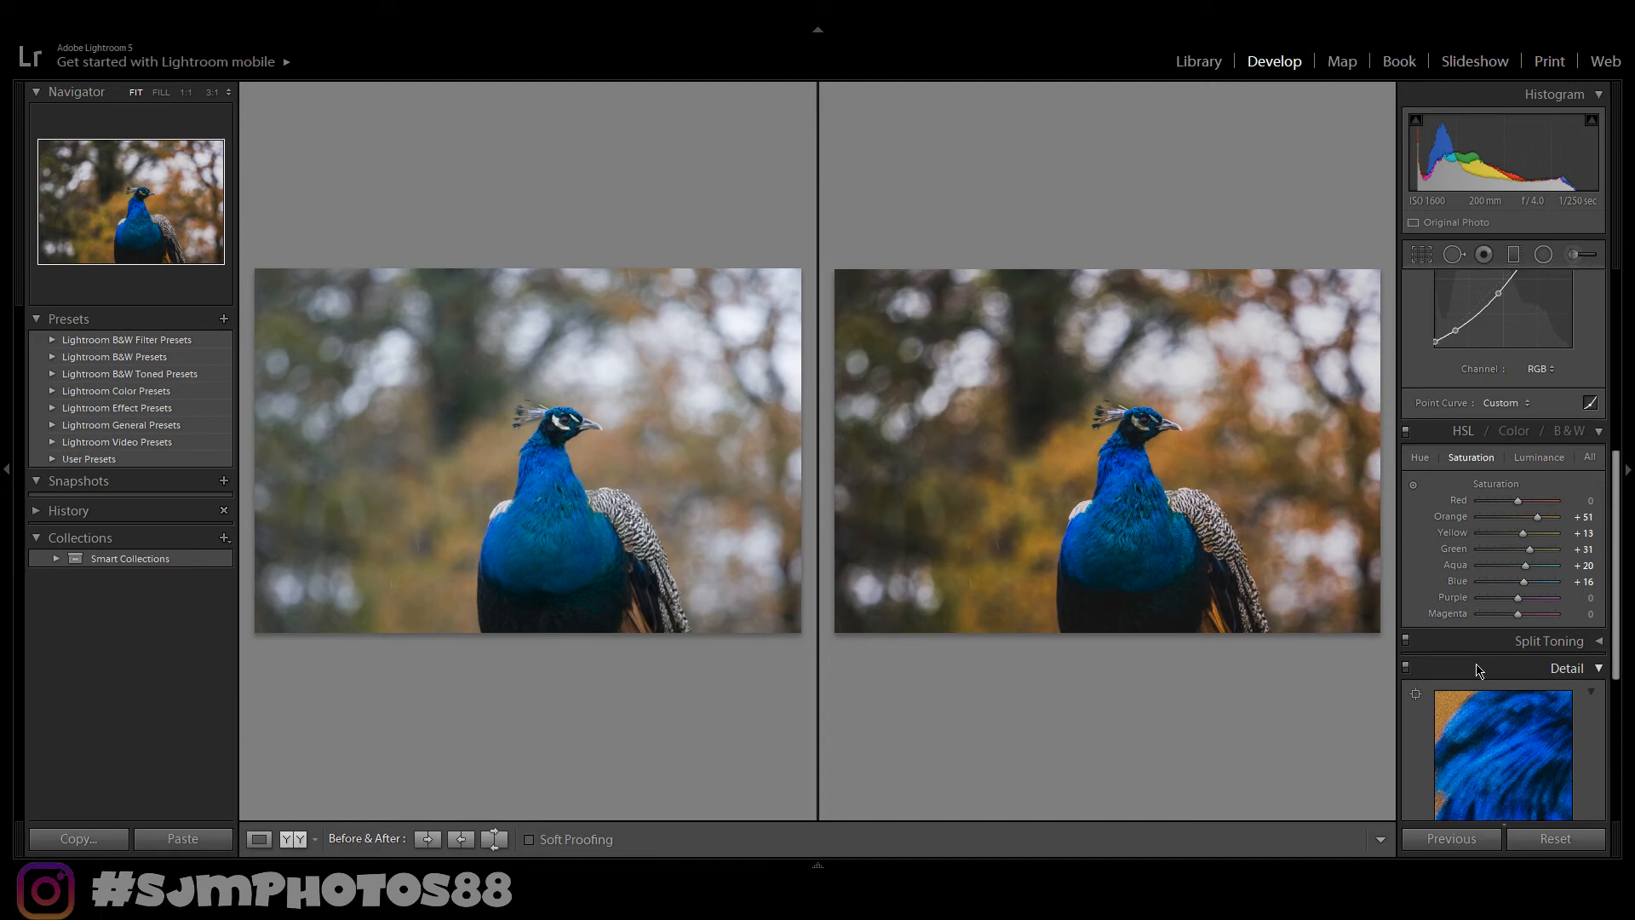
key("y")
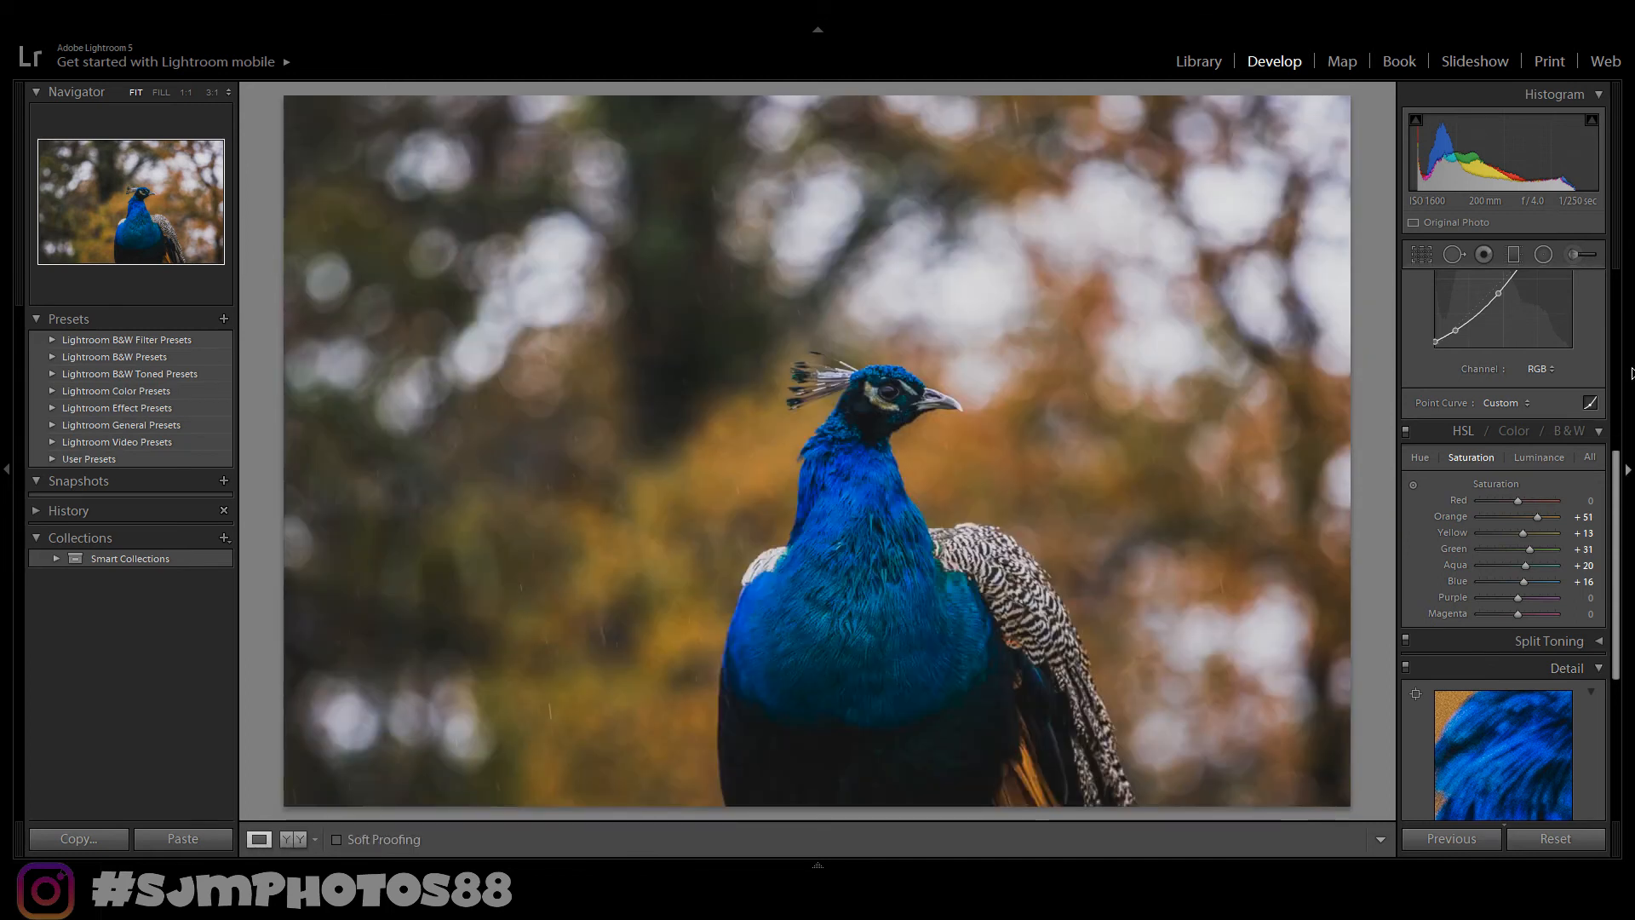
- Set HSL luminance of Orange to +24, Yellow to +9 and Green to -9
left_click(1559, 458)
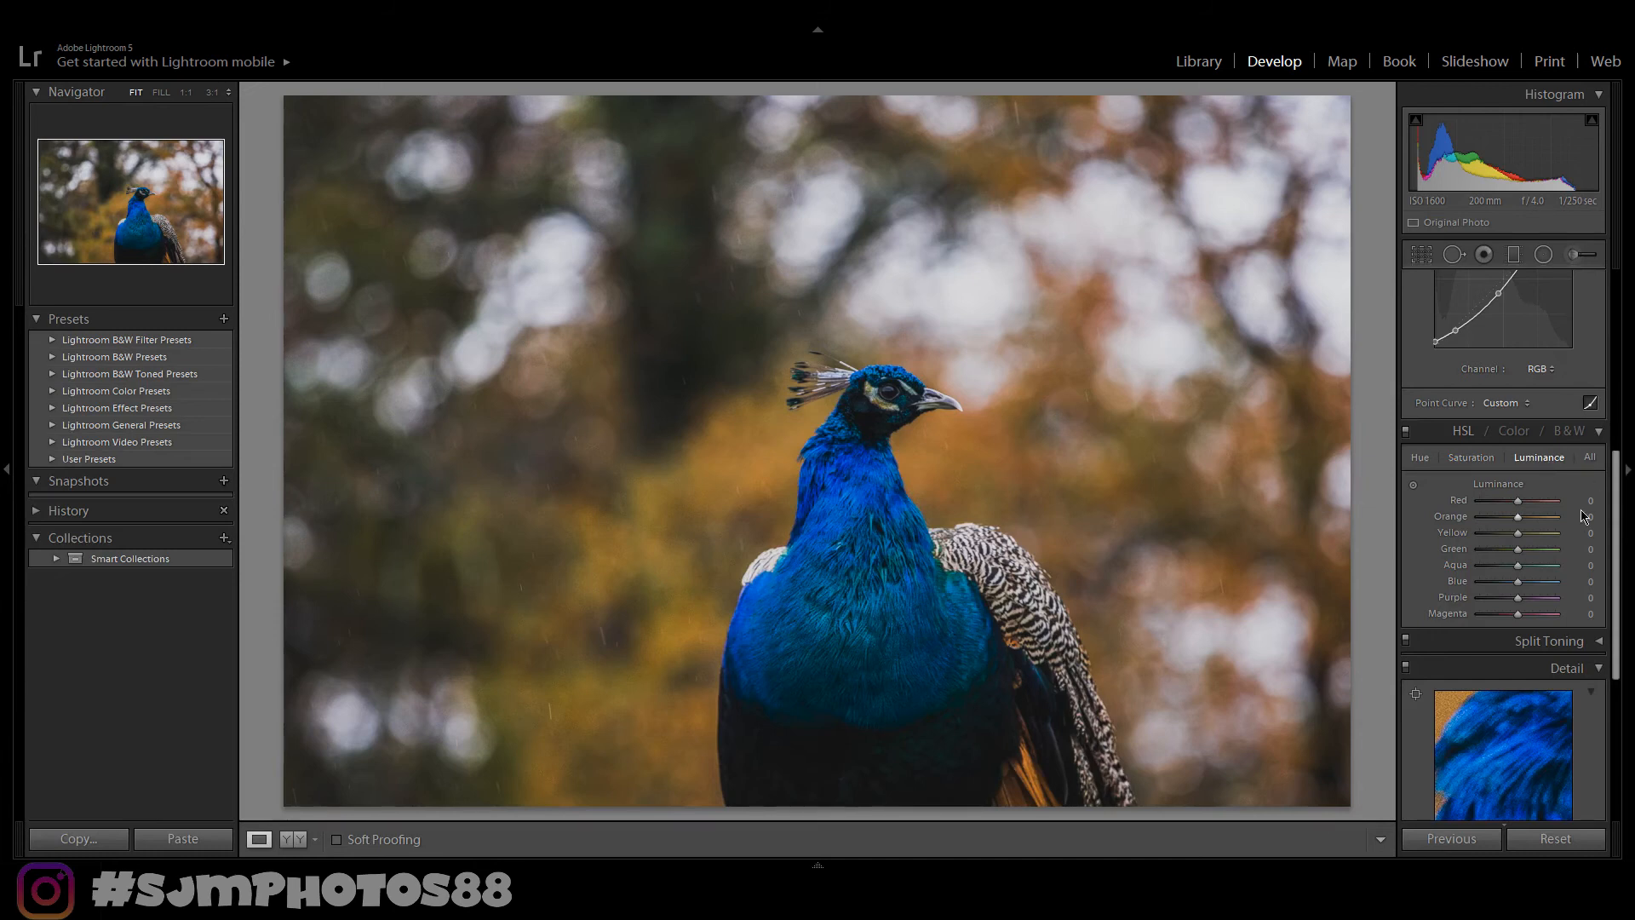
left_click_drag(1522, 518, 1532, 518)
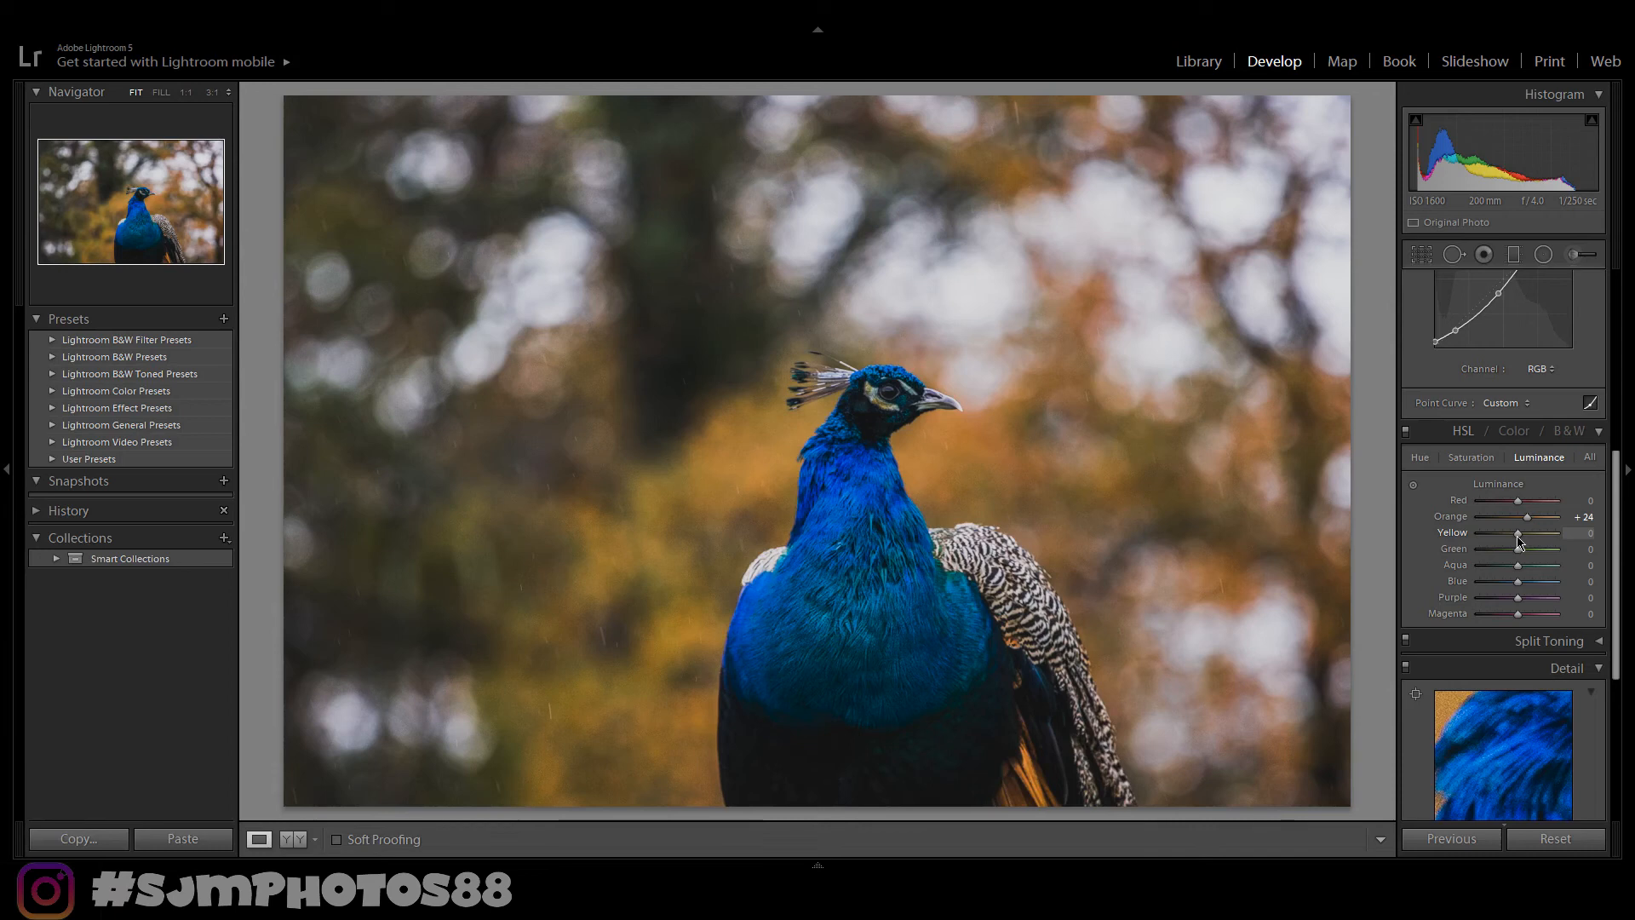
left_click_drag(1520, 539, 1523, 541)
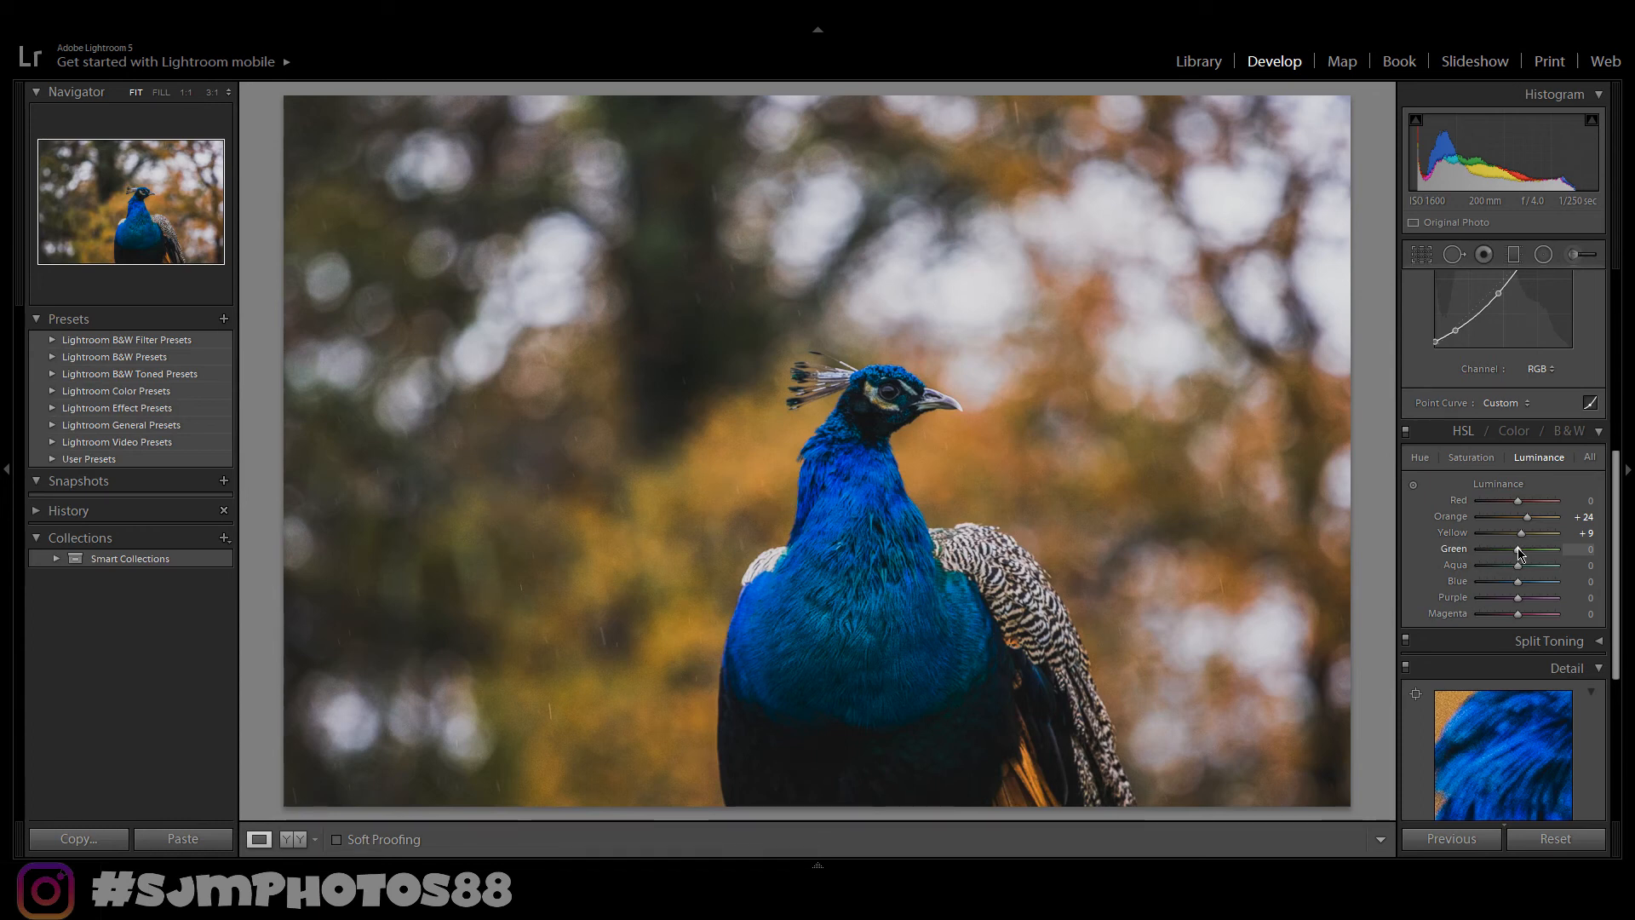
left_click_drag(1521, 552, 1517, 553)
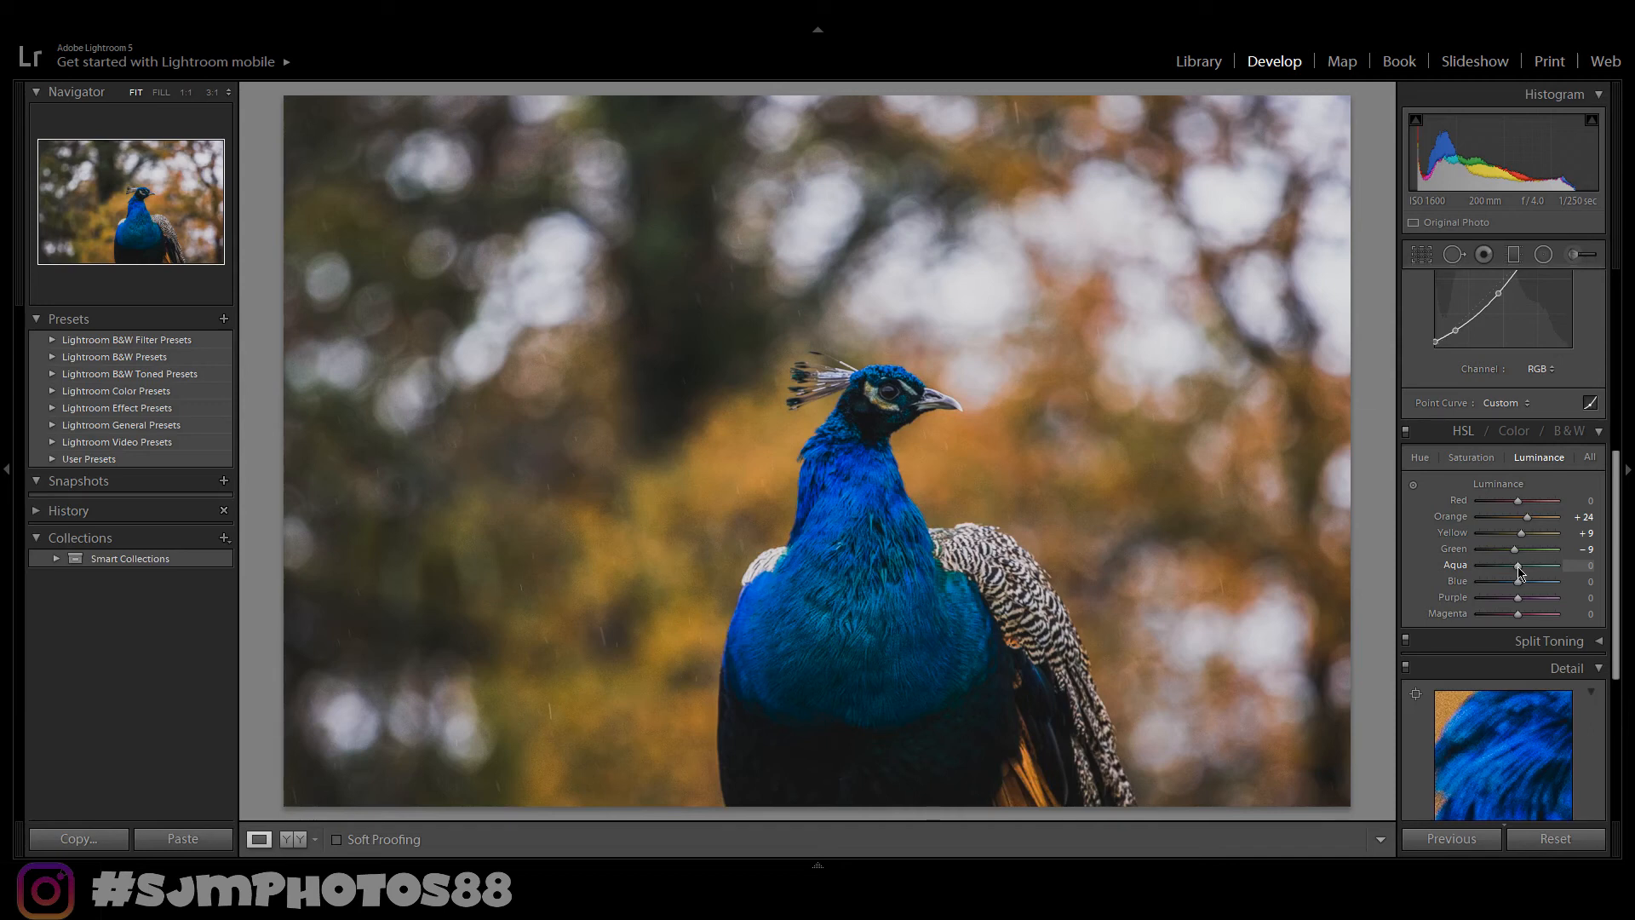
- Set HSL luminance of Aqua to +42, Blue to +40 and Purple to +27, then compare before and after
left_click_drag(1519, 569, 1537, 572)
left_click_drag(1519, 583, 1534, 583)
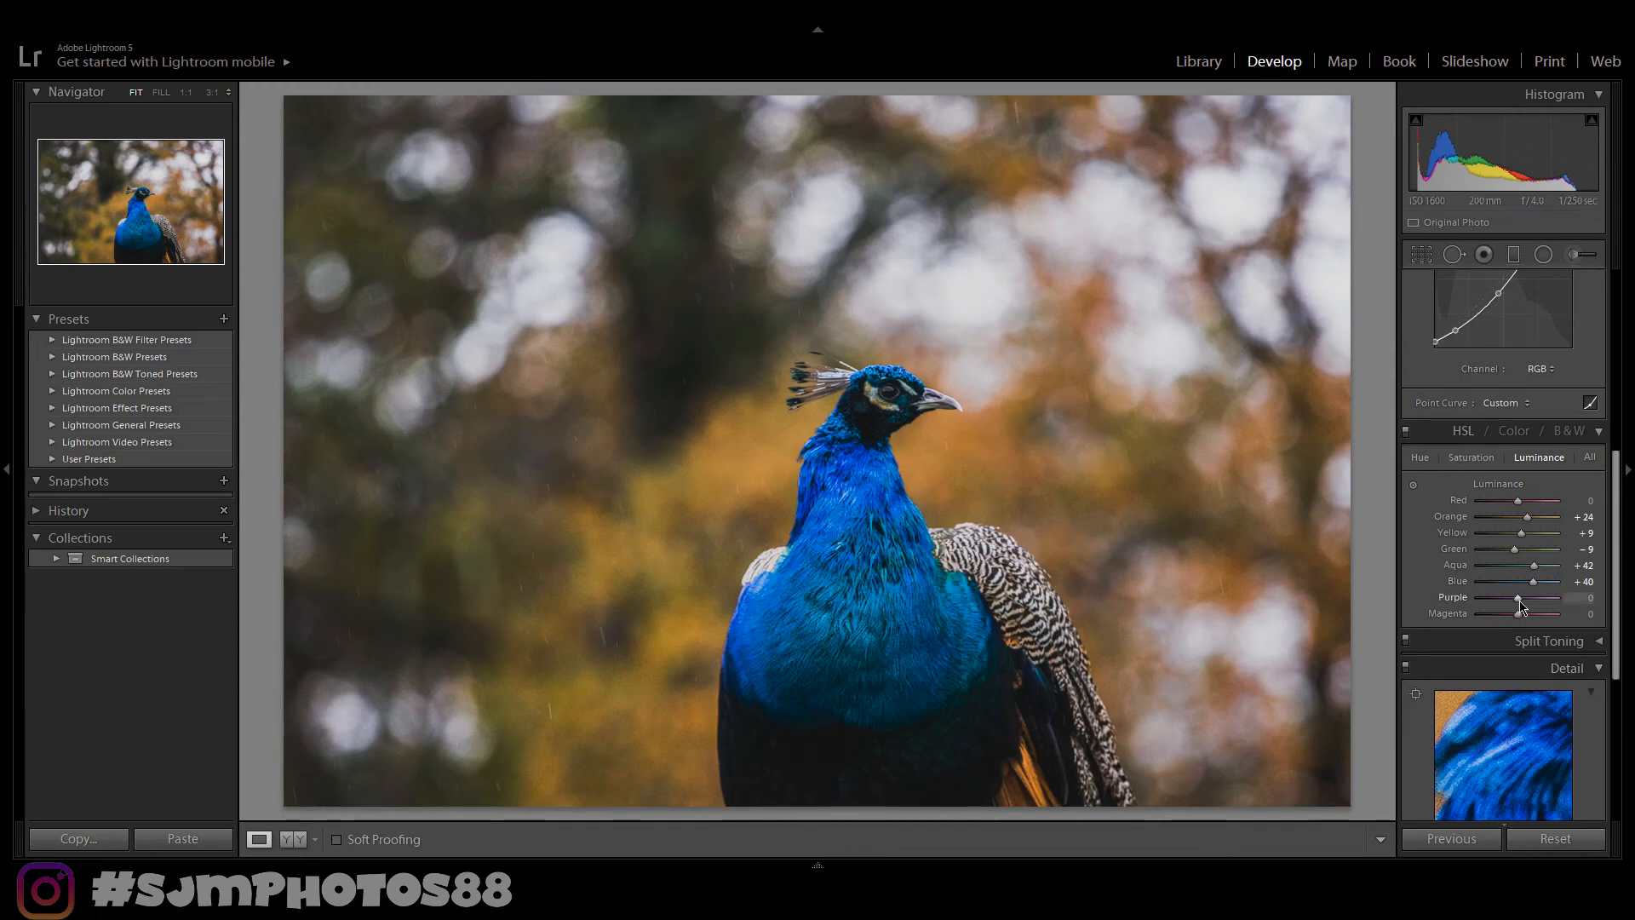
left_click(1473, 460)
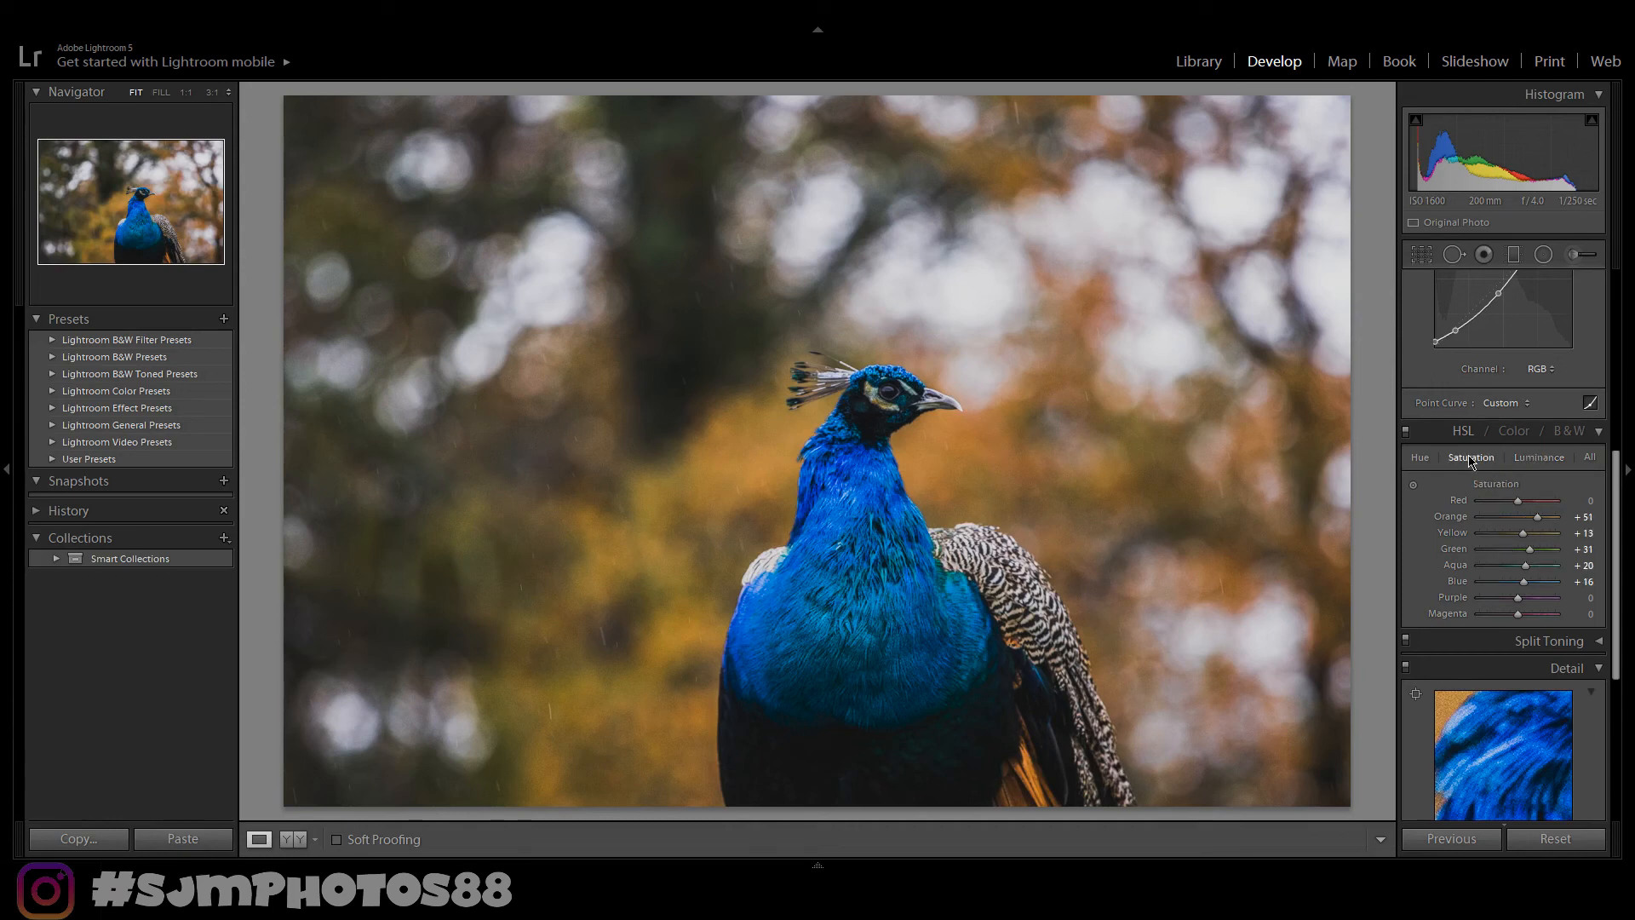
left_click(1550, 461)
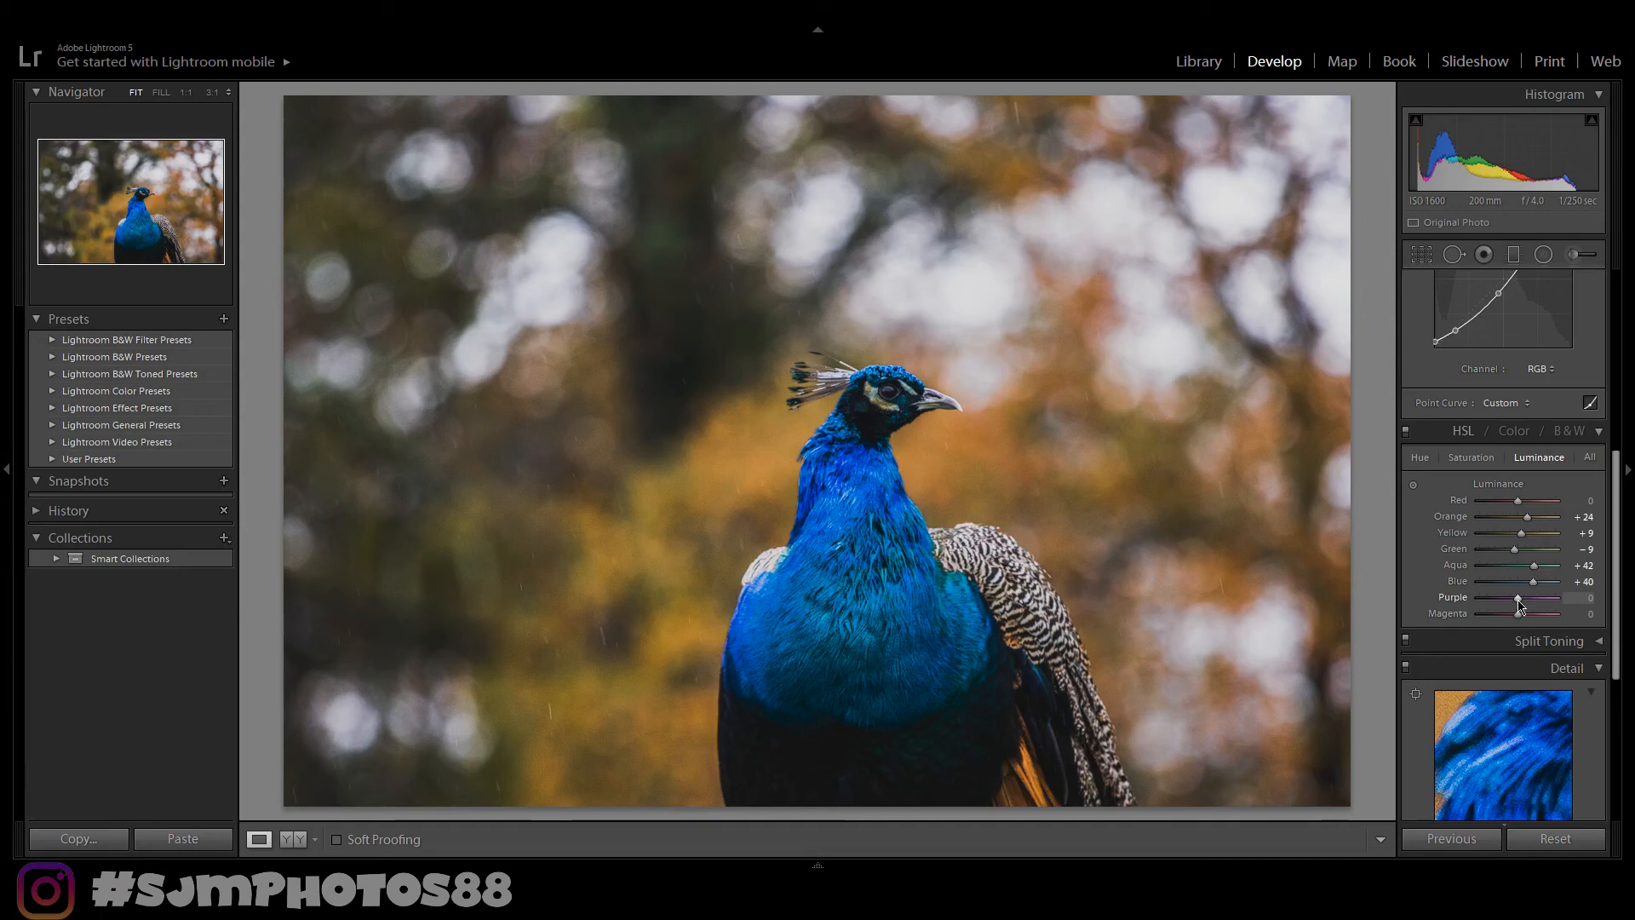
left_click_drag(1518, 601, 1522, 602)
left_click_drag(1522, 602, 1527, 602)
key("y")
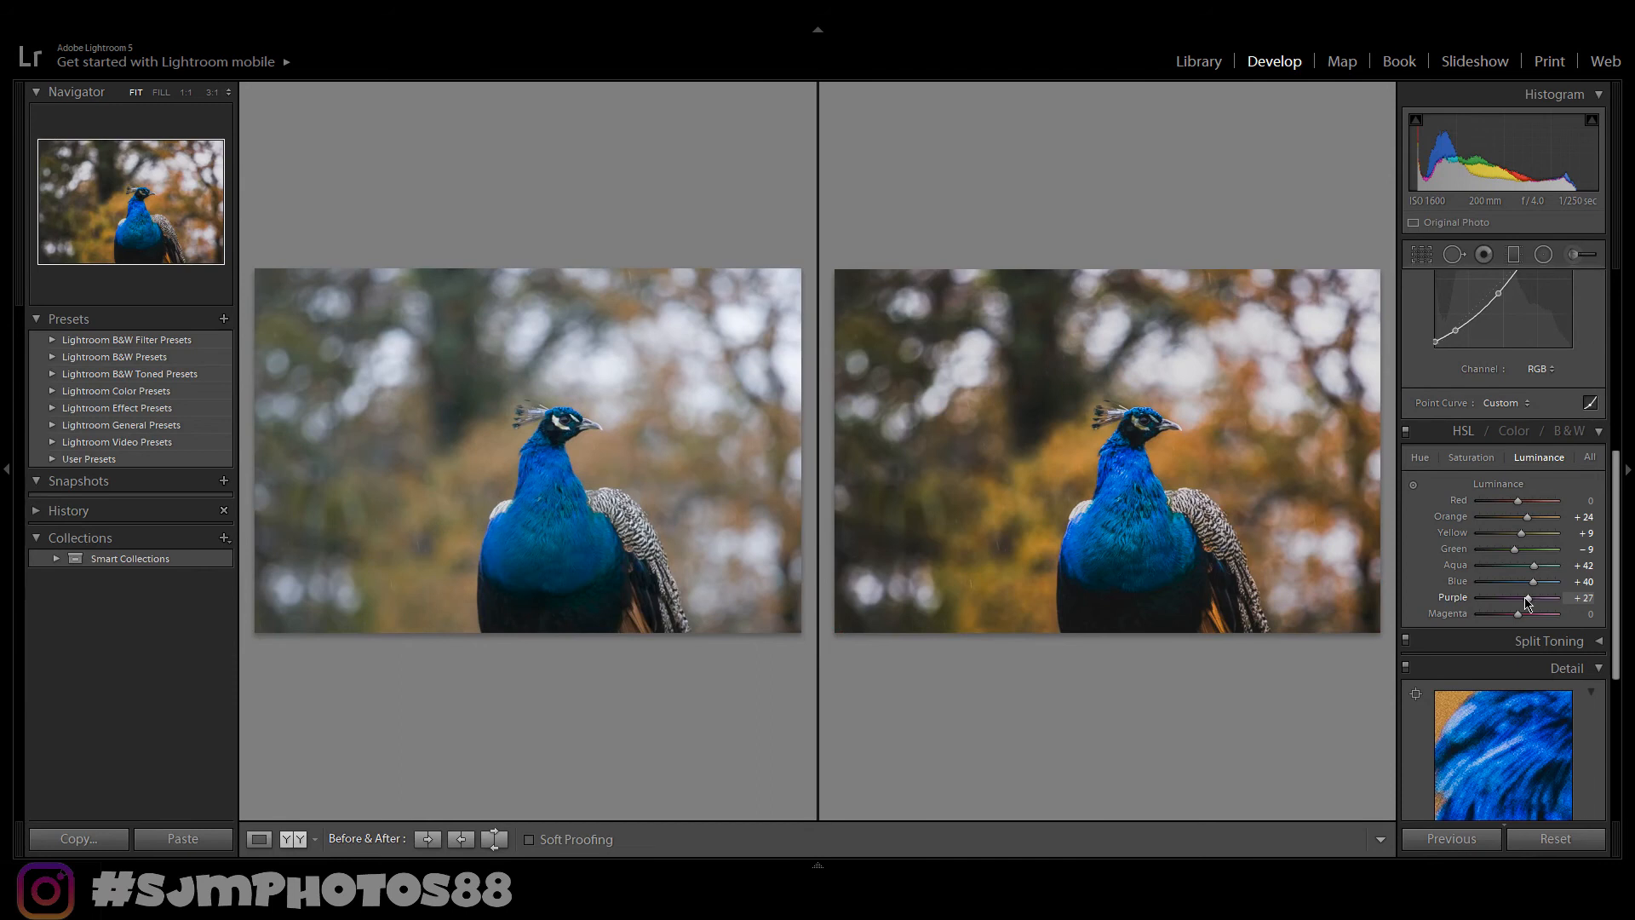
key("y")
- Set Vibrance to +21 and Saturation to +17
scroll(1608, 382, "up", 5)
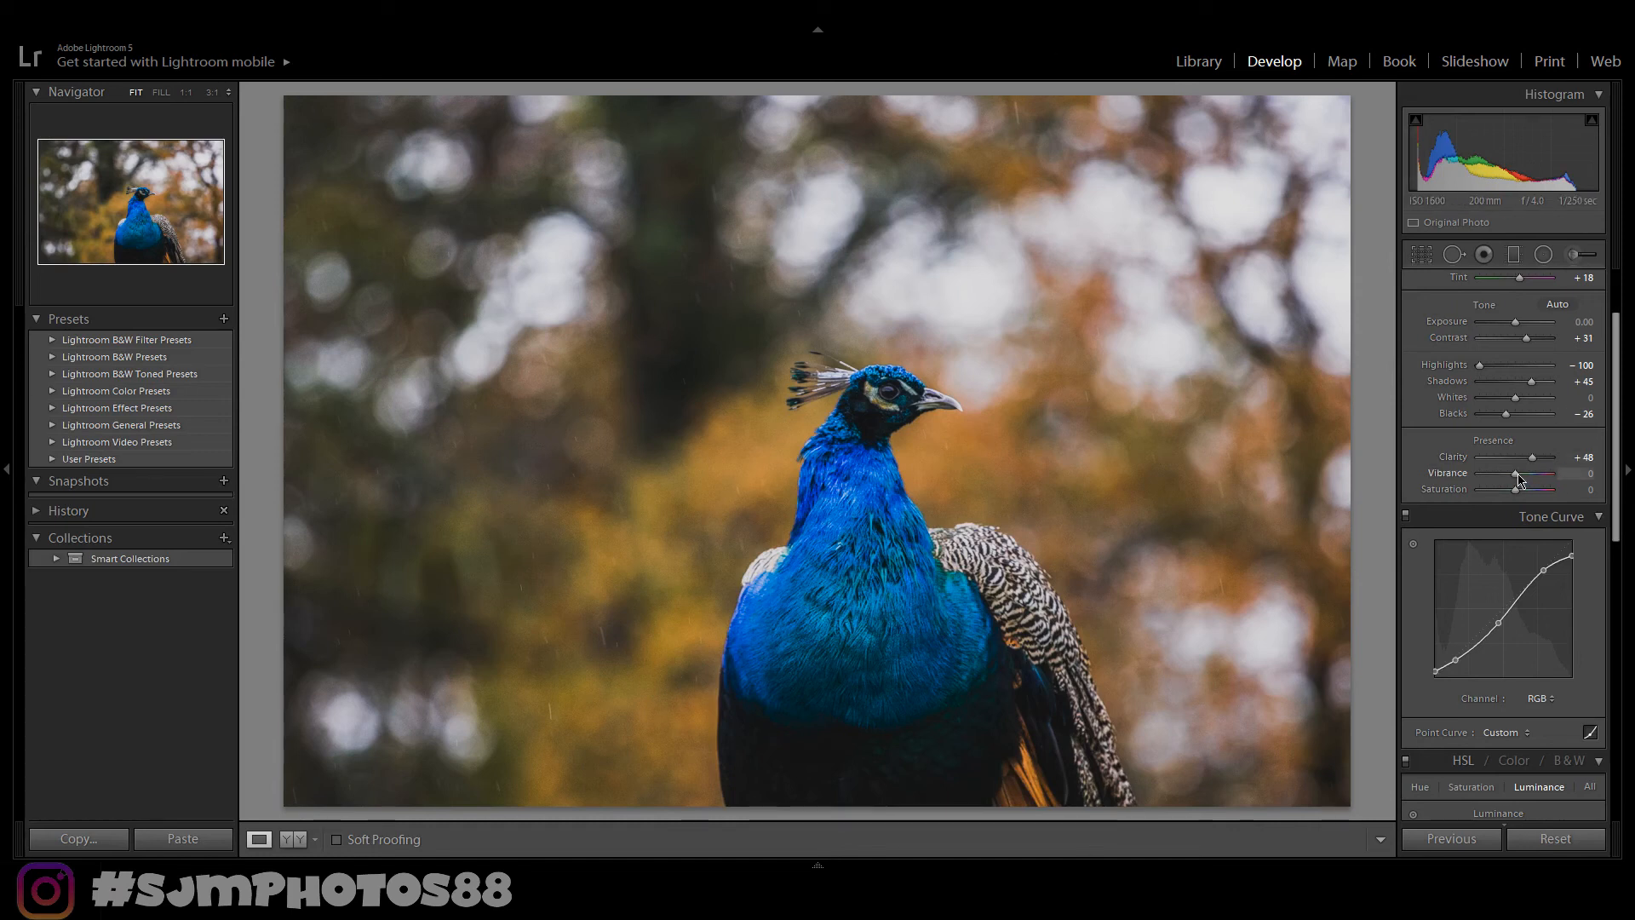
left_click_drag(1521, 479, 1528, 481)
left_click_drag(1518, 491, 1524, 492)
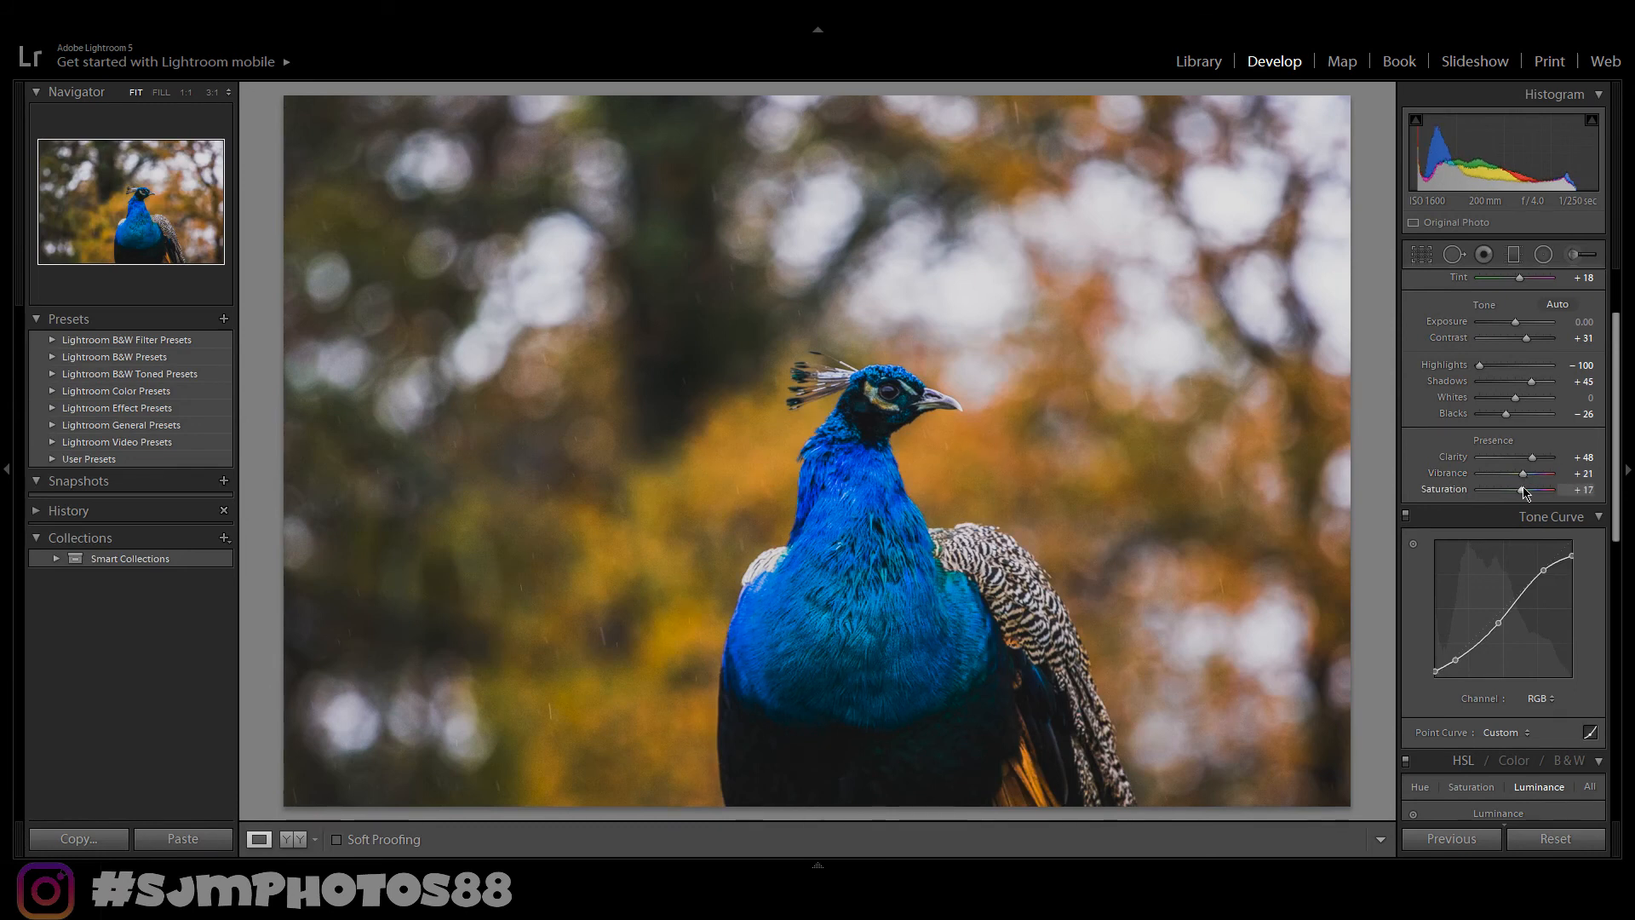
- Crop the photo to a 4 x 5 aspect ratio, shifting the frame so the peacock sits right of centre
key("y")
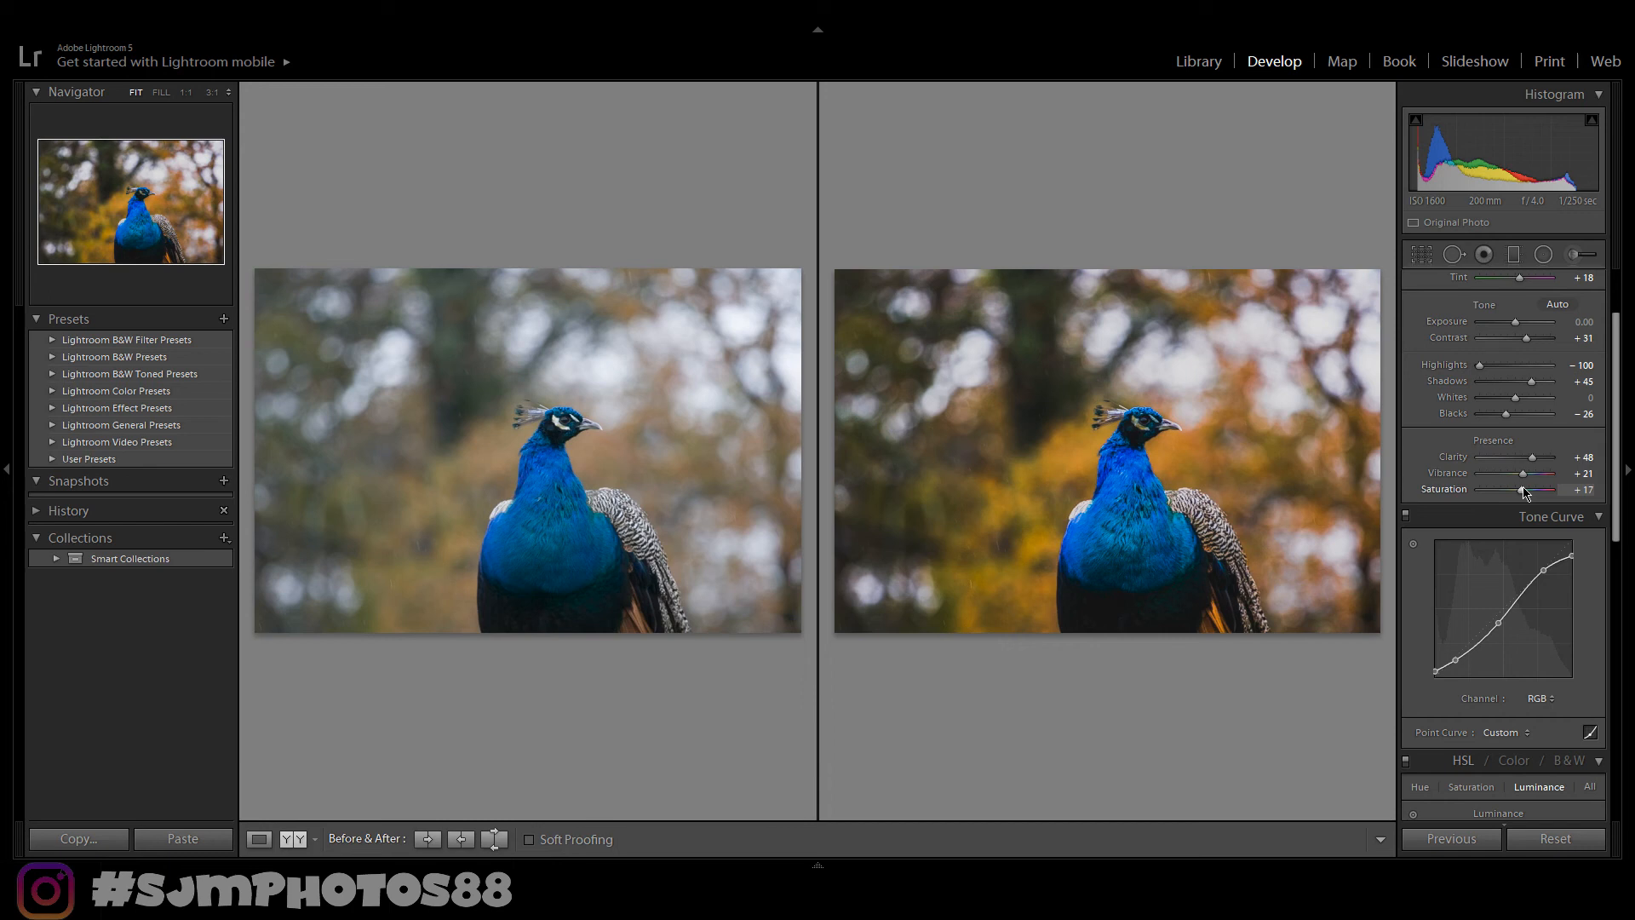
key("y")
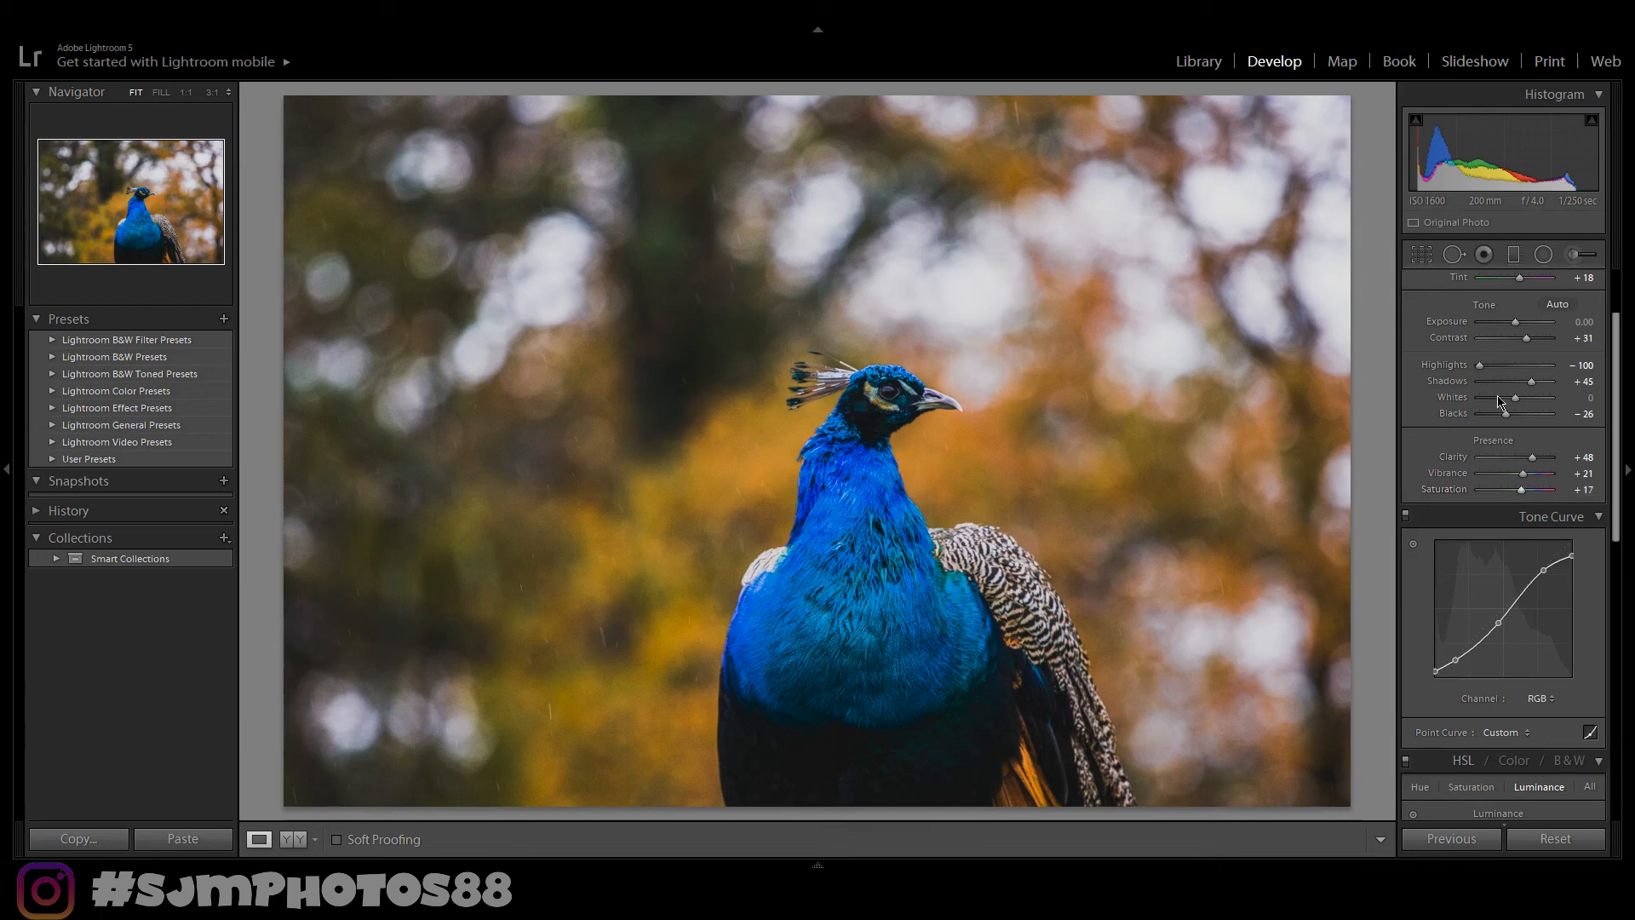
left_click(1423, 256)
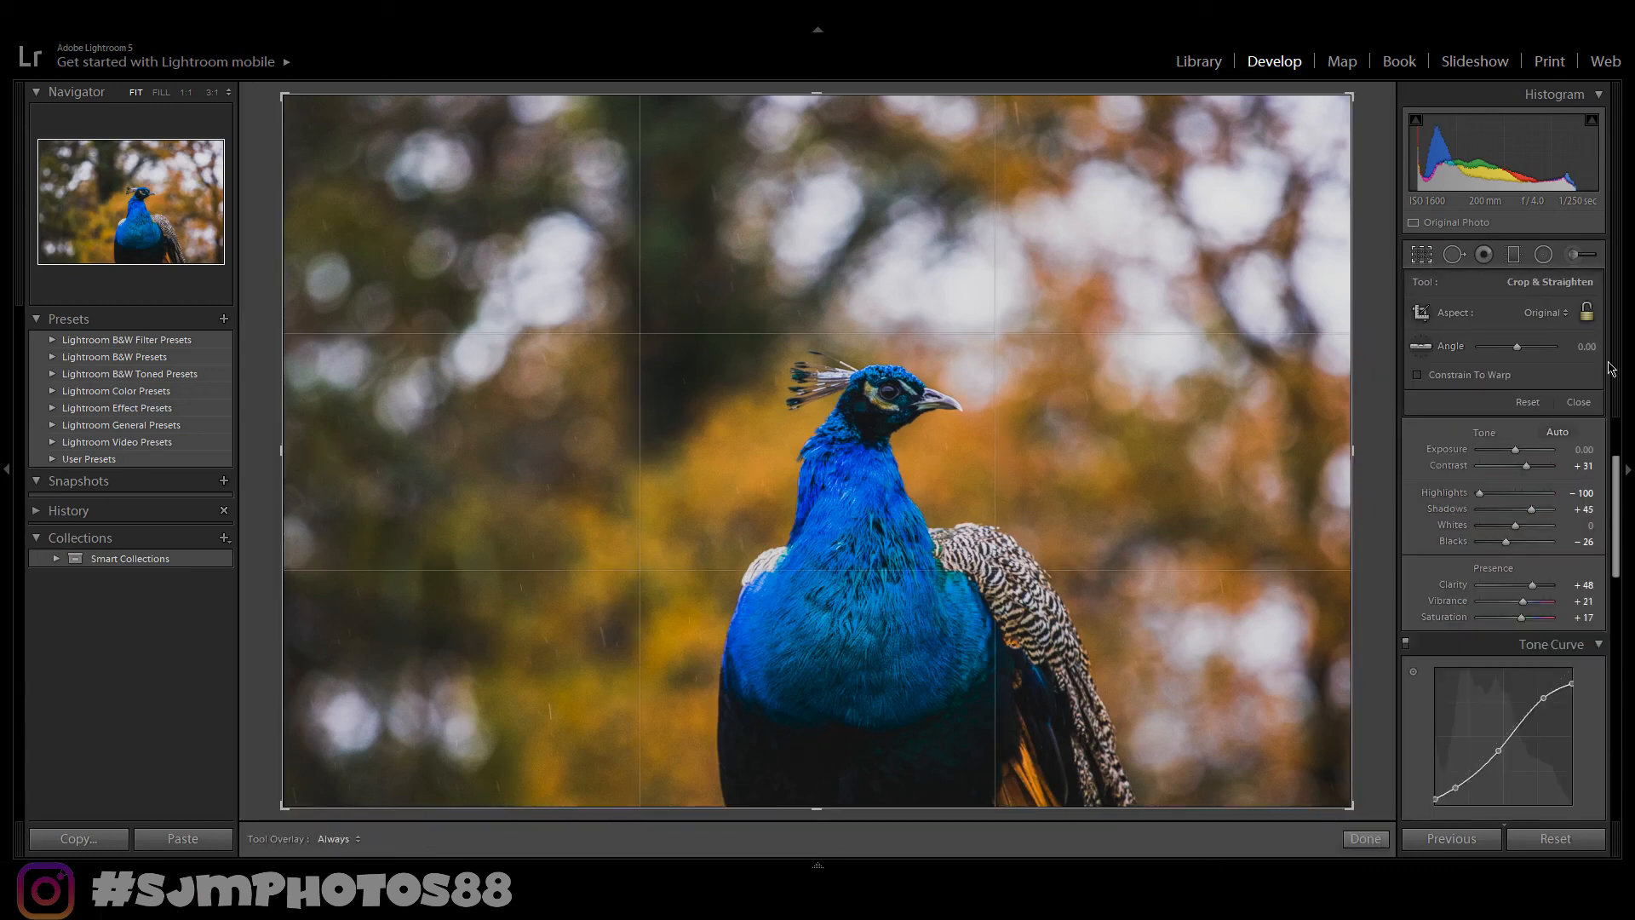
left_click(1462, 420)
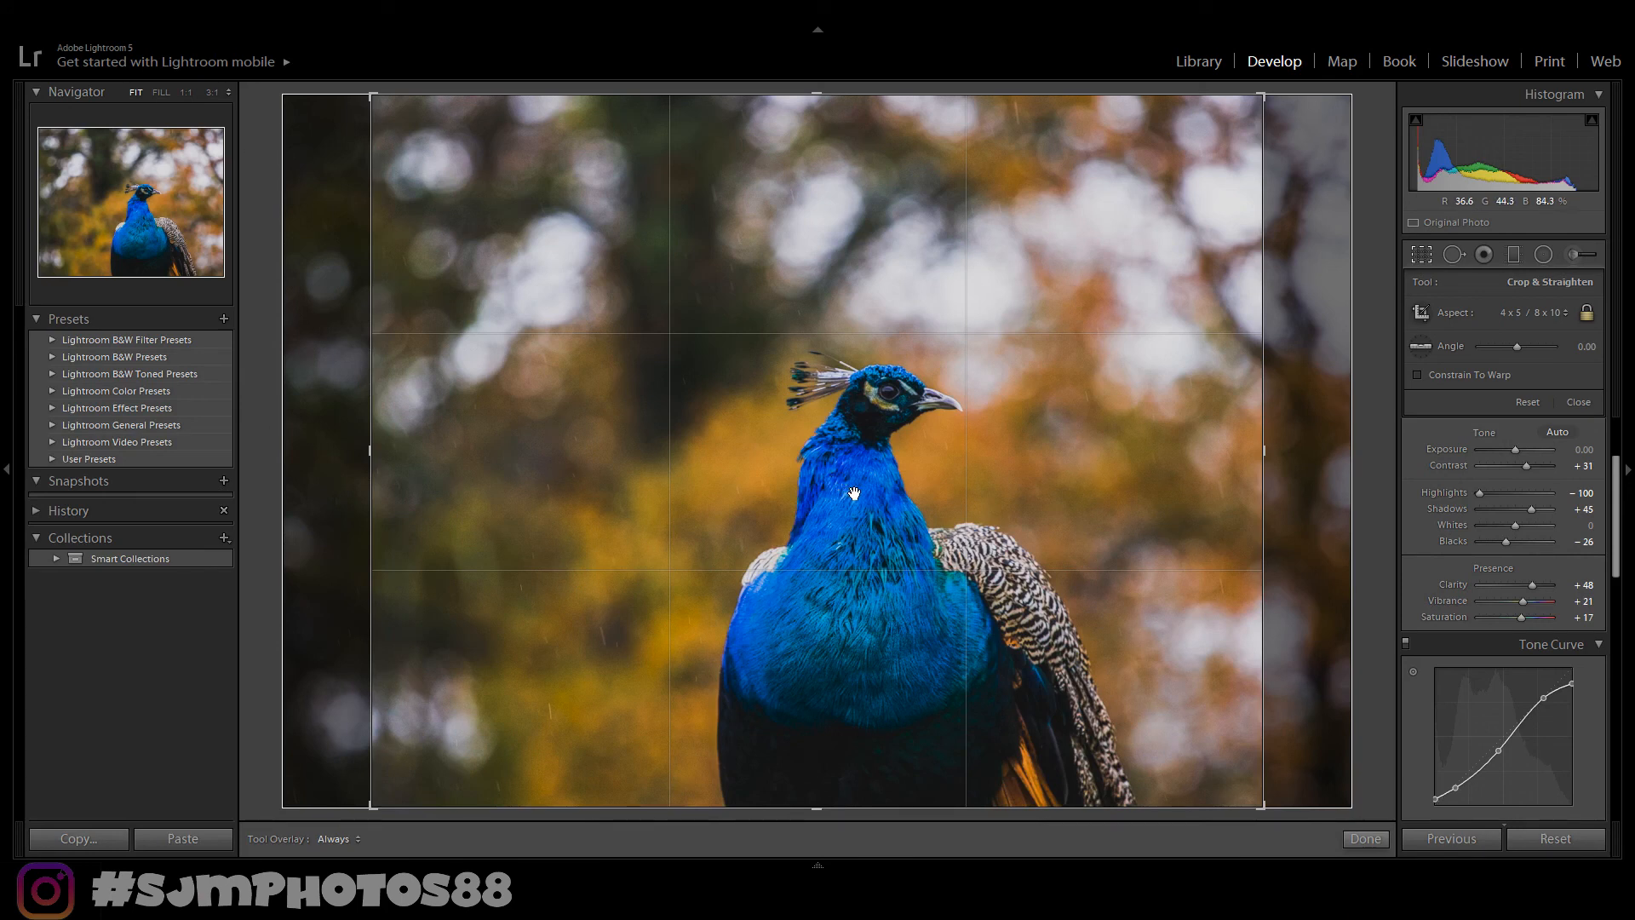
left_click_drag(854, 493, 960, 503)
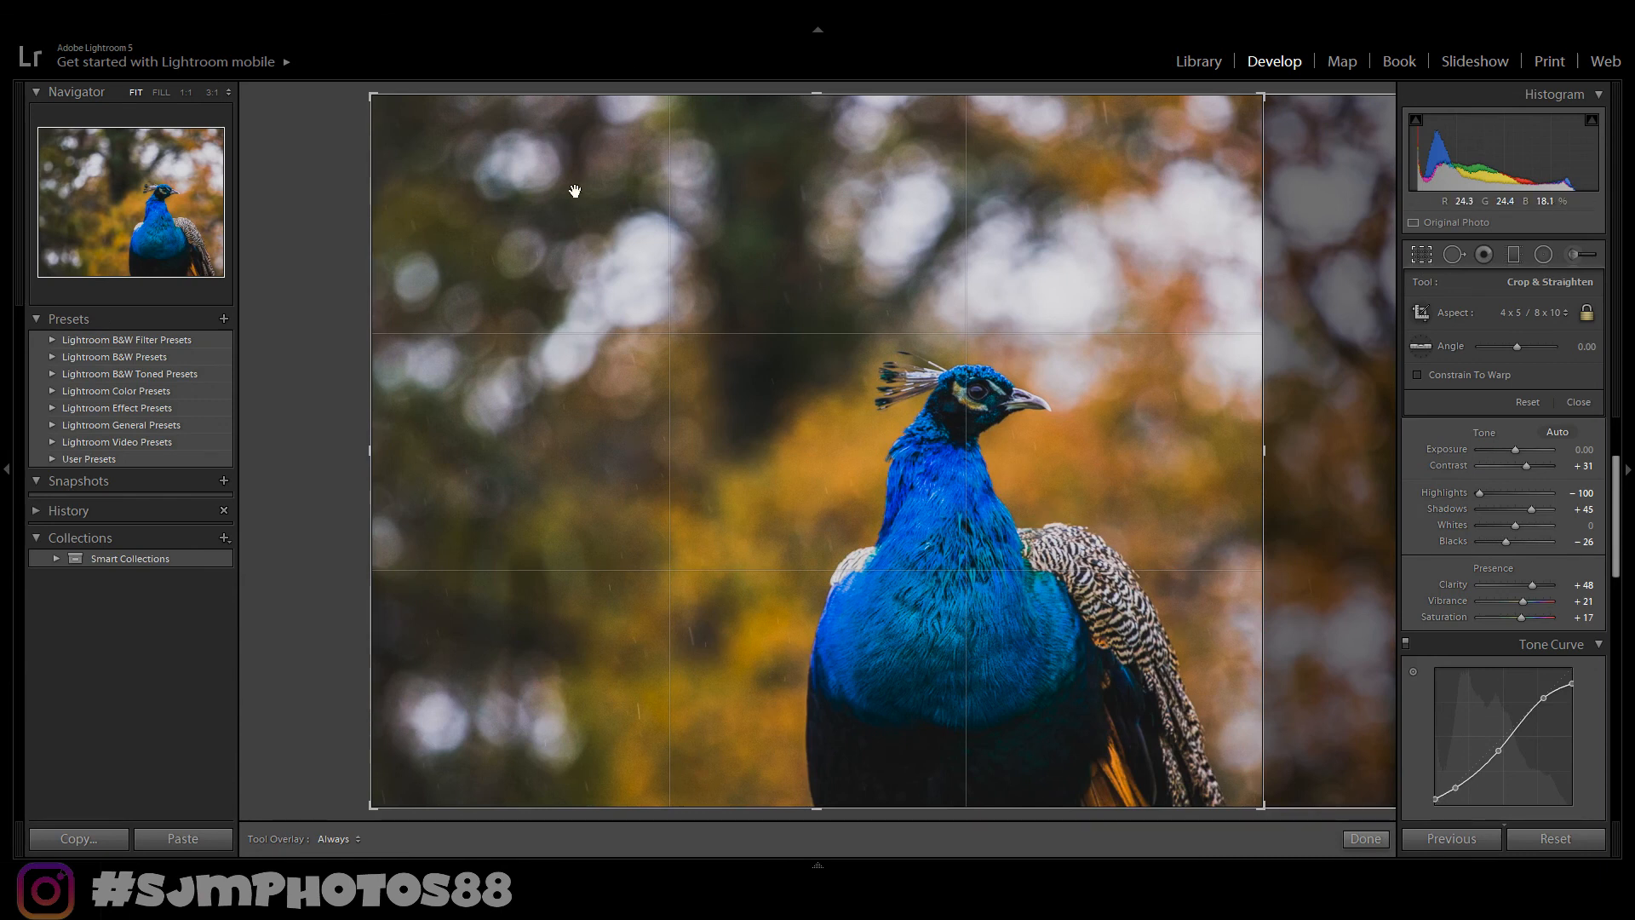
left_click(1365, 839)
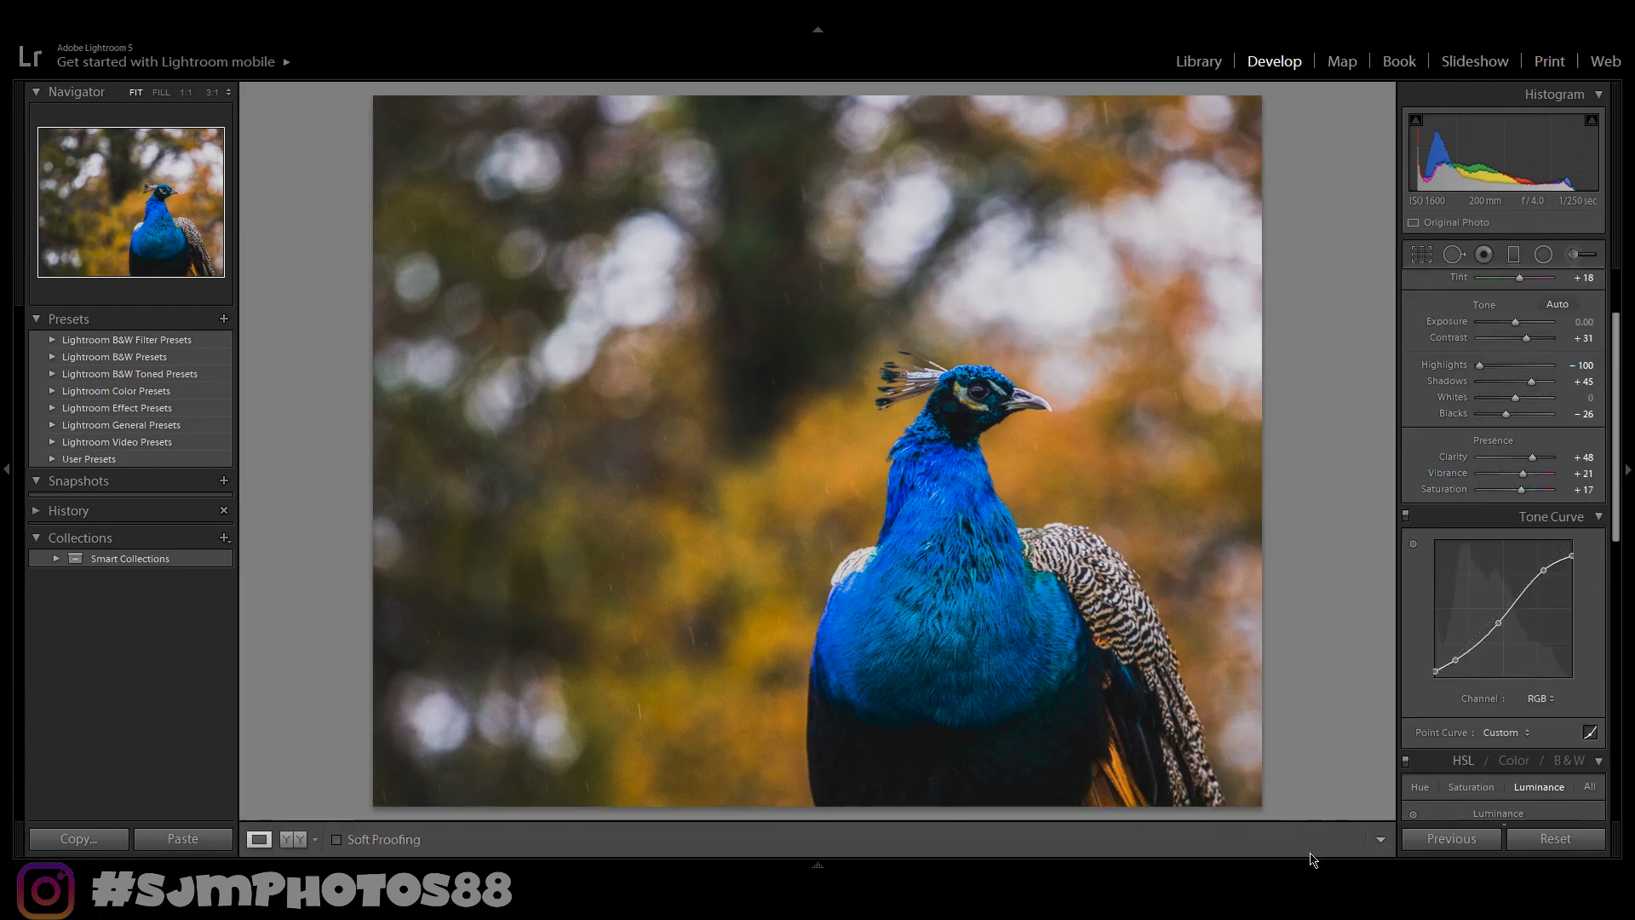
- Paint an Adjustment Brush over the peacock's neck with Exposure 0.41, Contrast 24, Highlights 45 and Shadows 26
key("y")
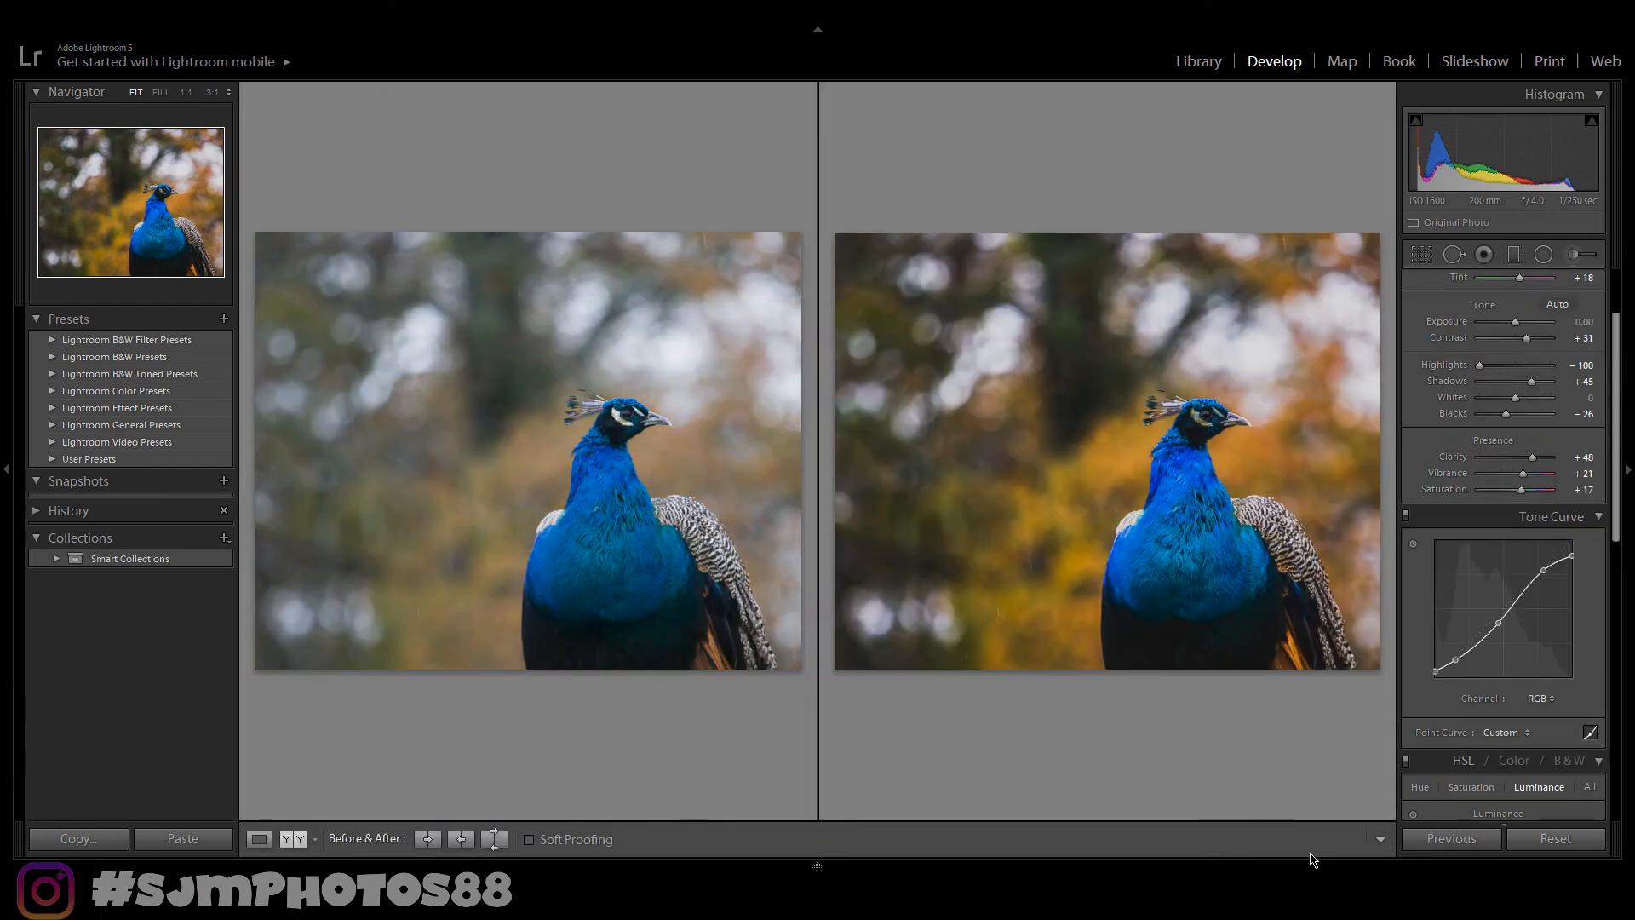
key("y")
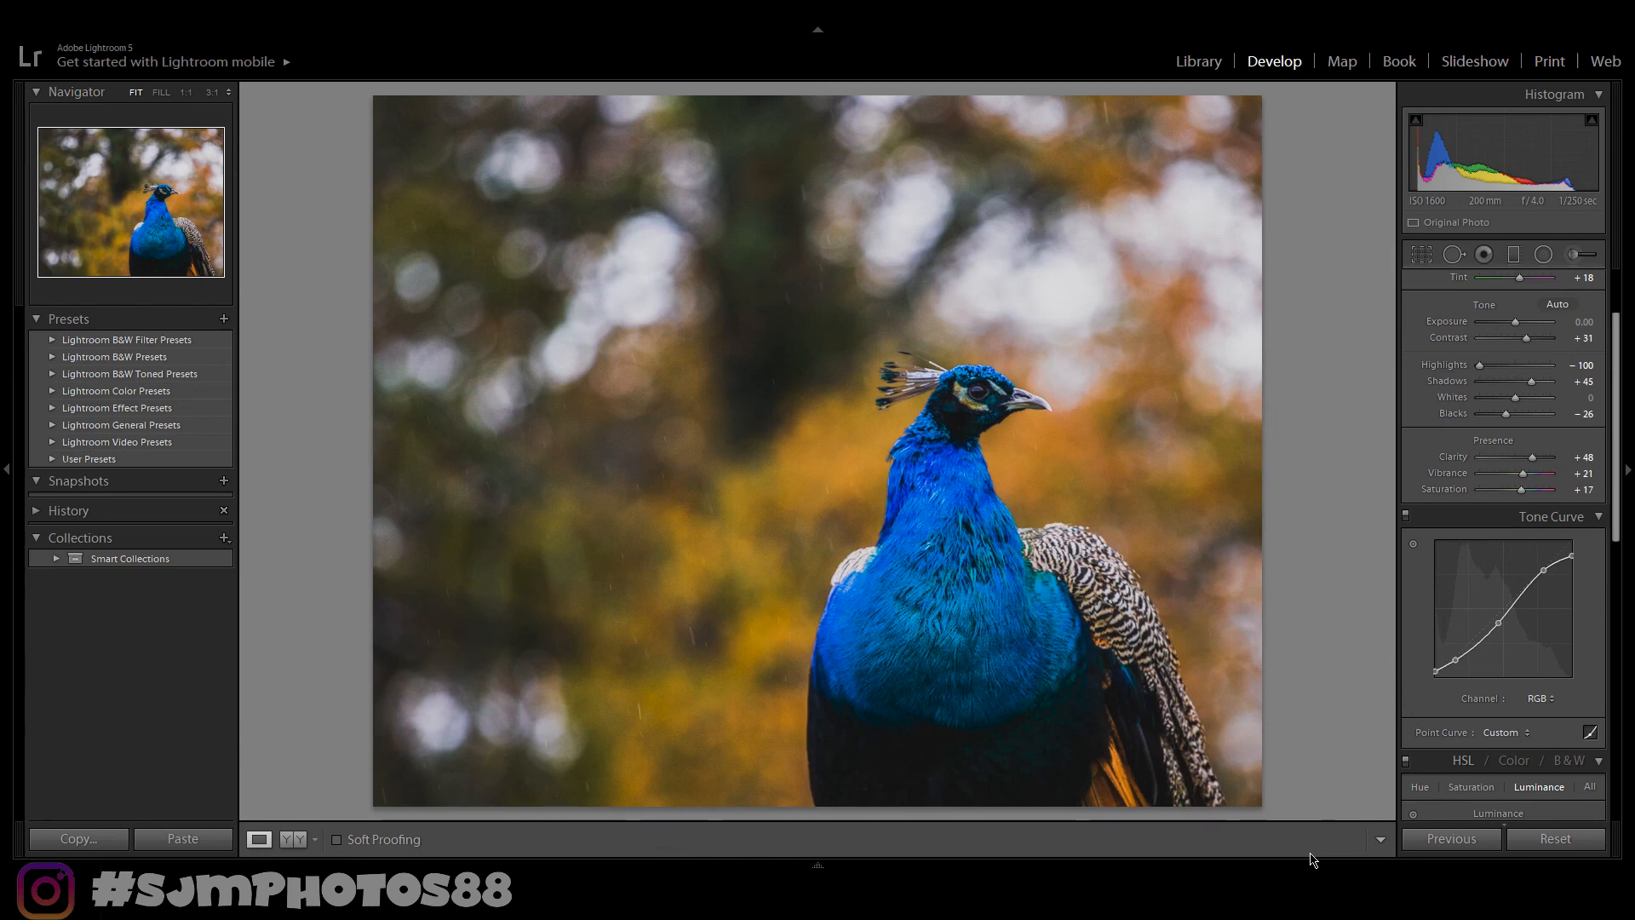
left_click(1590, 257)
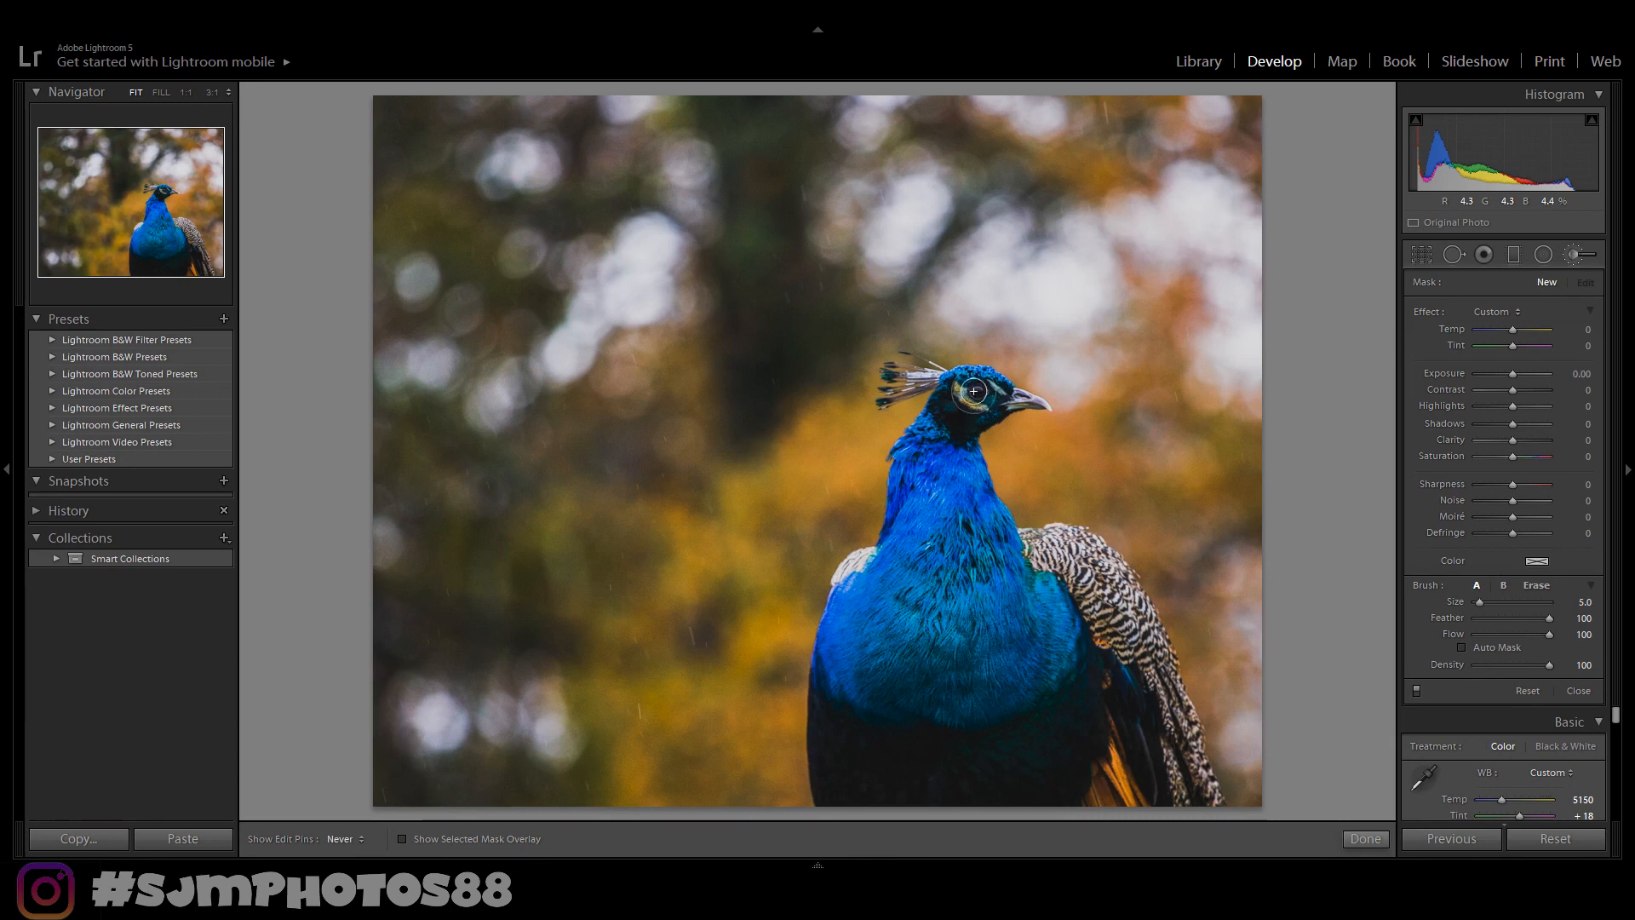
mouse_move(1024, 633)
left_mouse_down()
mouse_move(1027, 649)
mouse_move(992, 617)
left_mouse_up()
left_click_drag(1513, 374, 1517, 375)
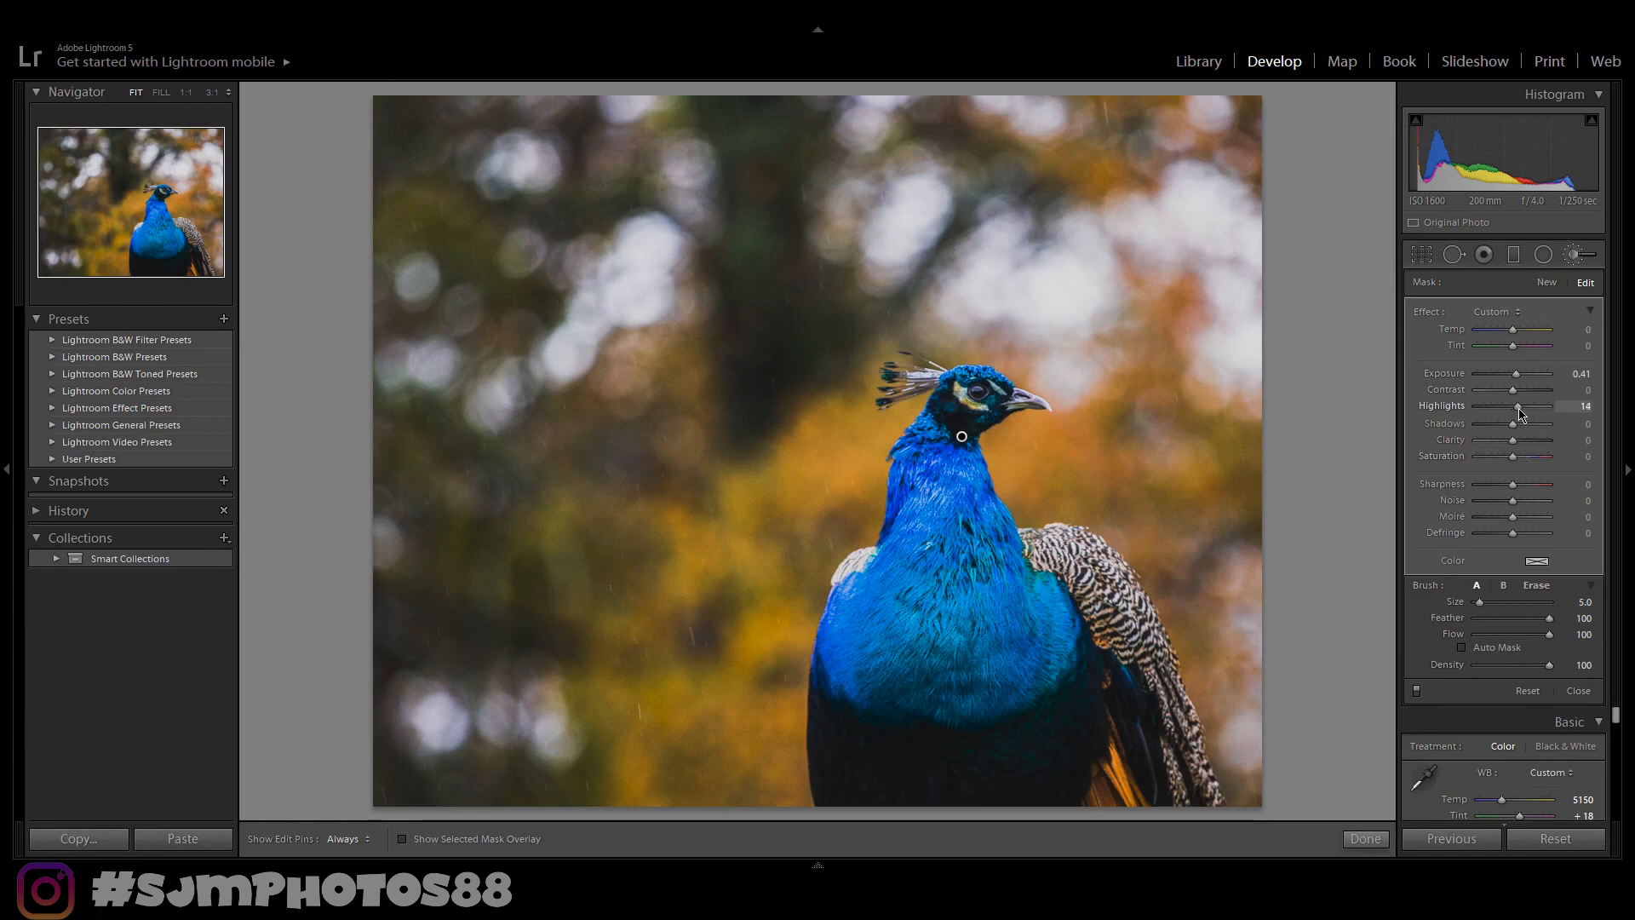
left_click_drag(1524, 416, 1530, 407)
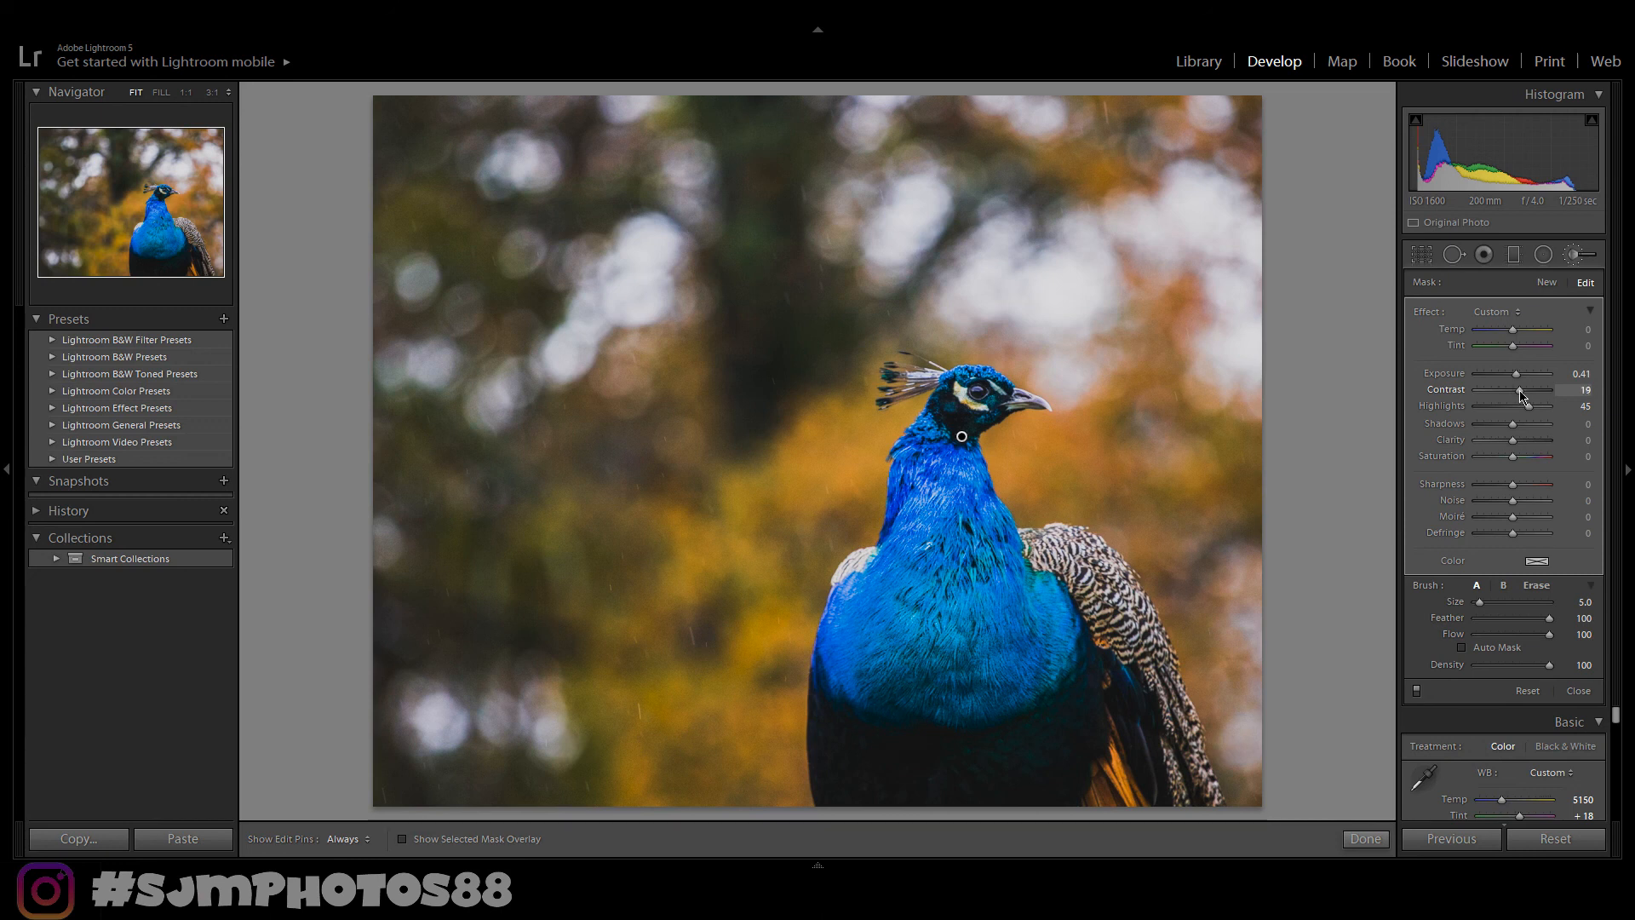
left_click_drag(1522, 396, 1525, 394)
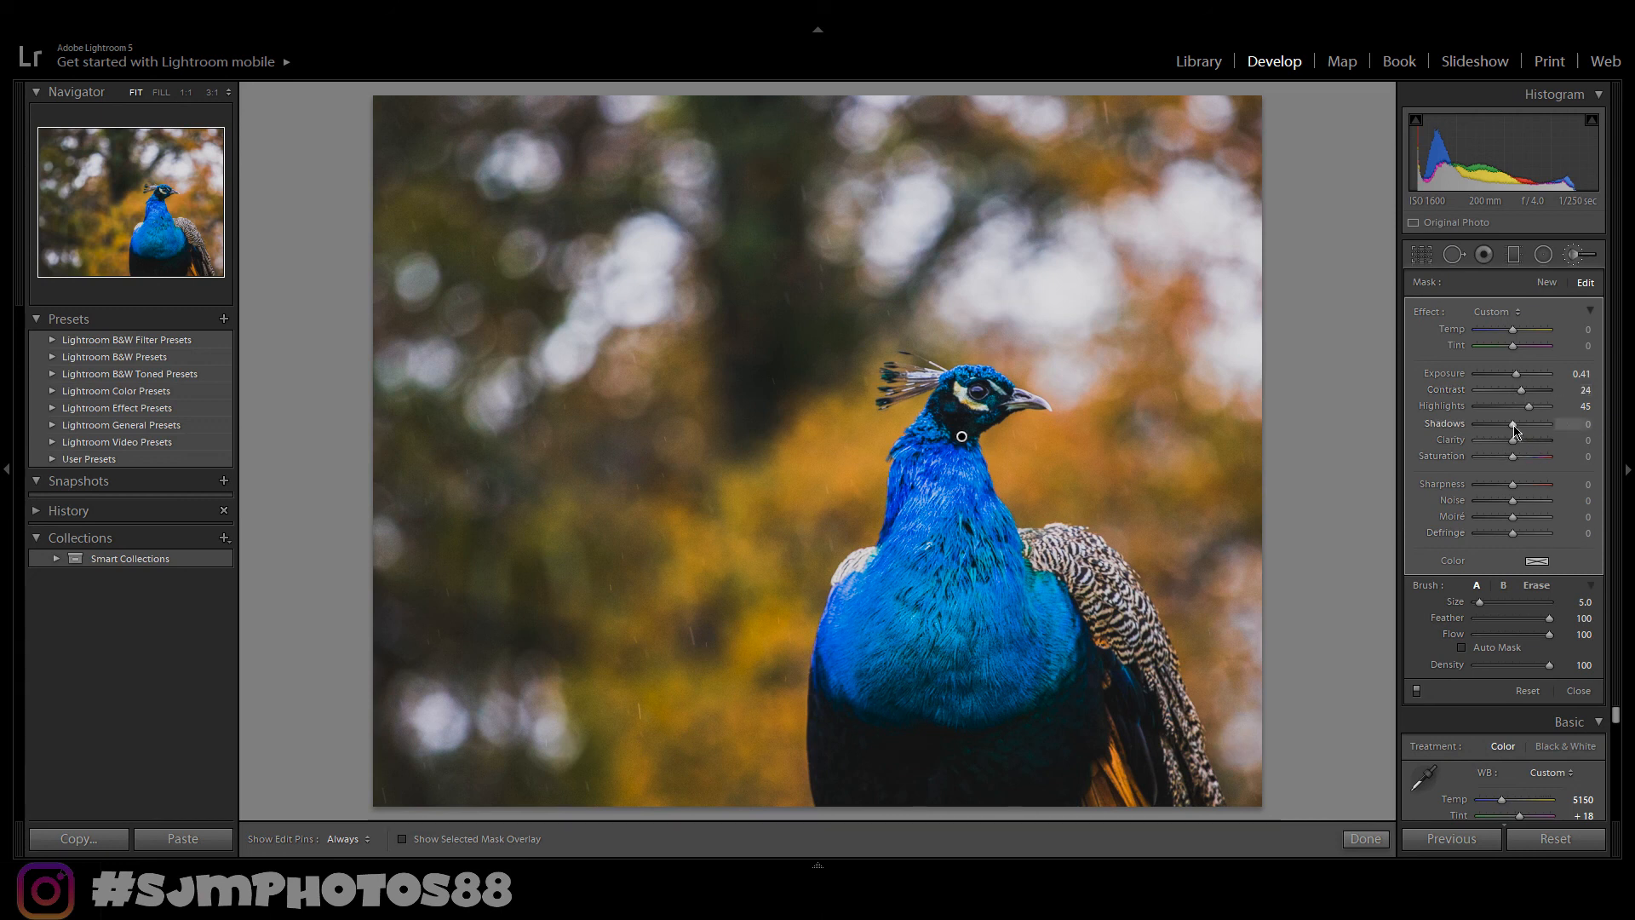
left_click_drag(1514, 430, 1526, 432)
left_click(1365, 839)
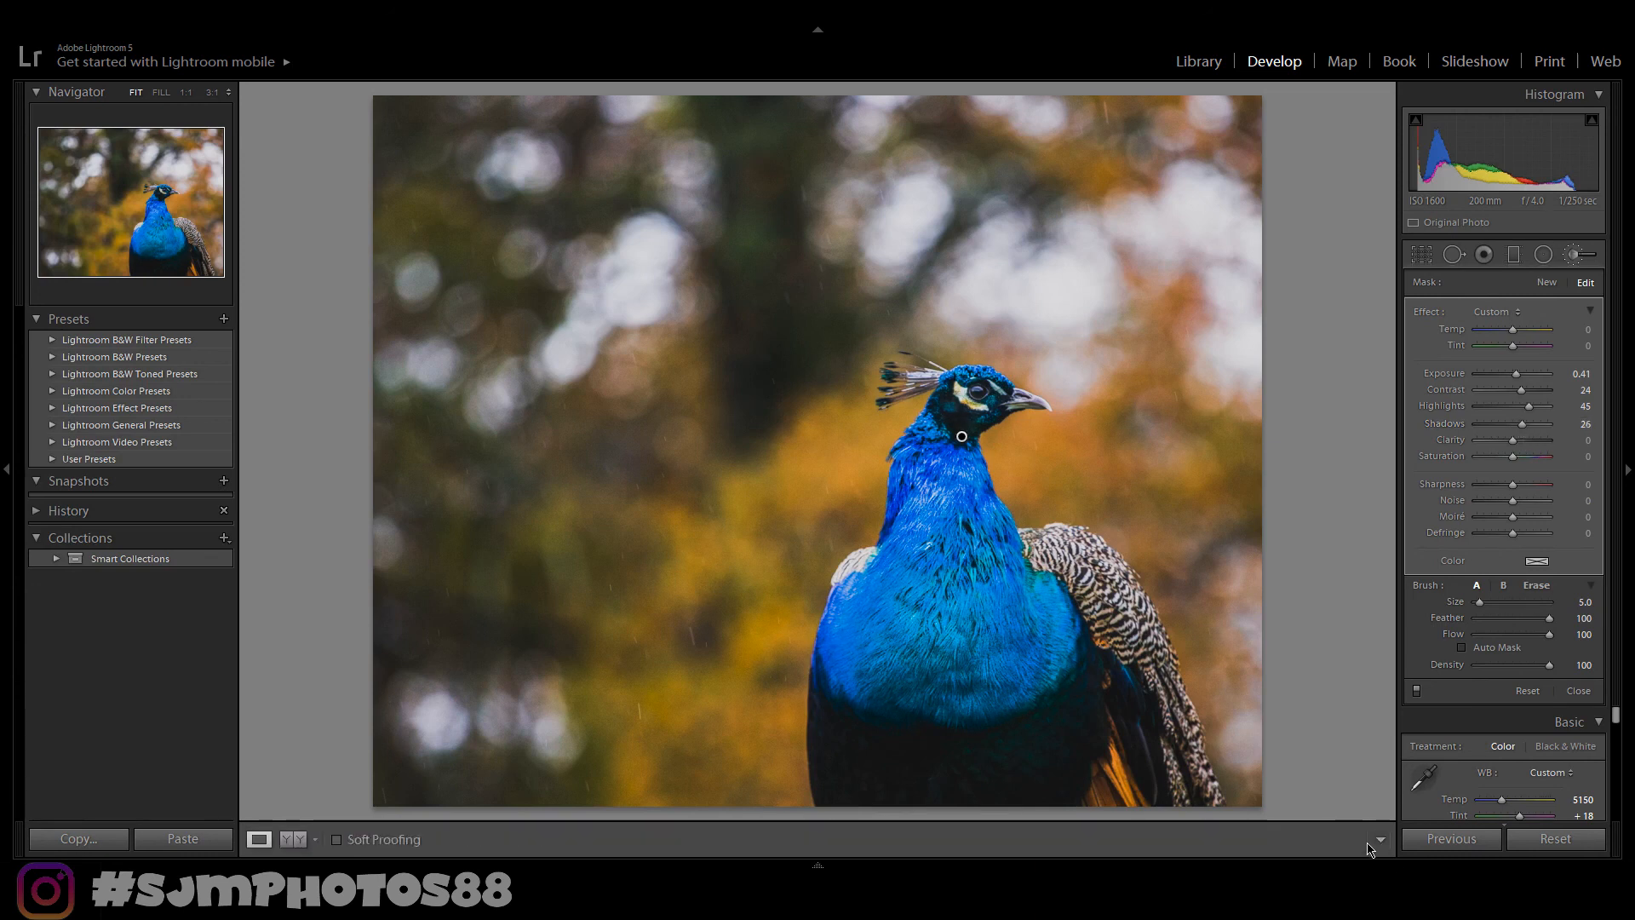
- Zoom into the eye and add a second brush adjustment there with Exposure 0.38, Contrast 26, Shadows 83 and Clarity 45
key("y")
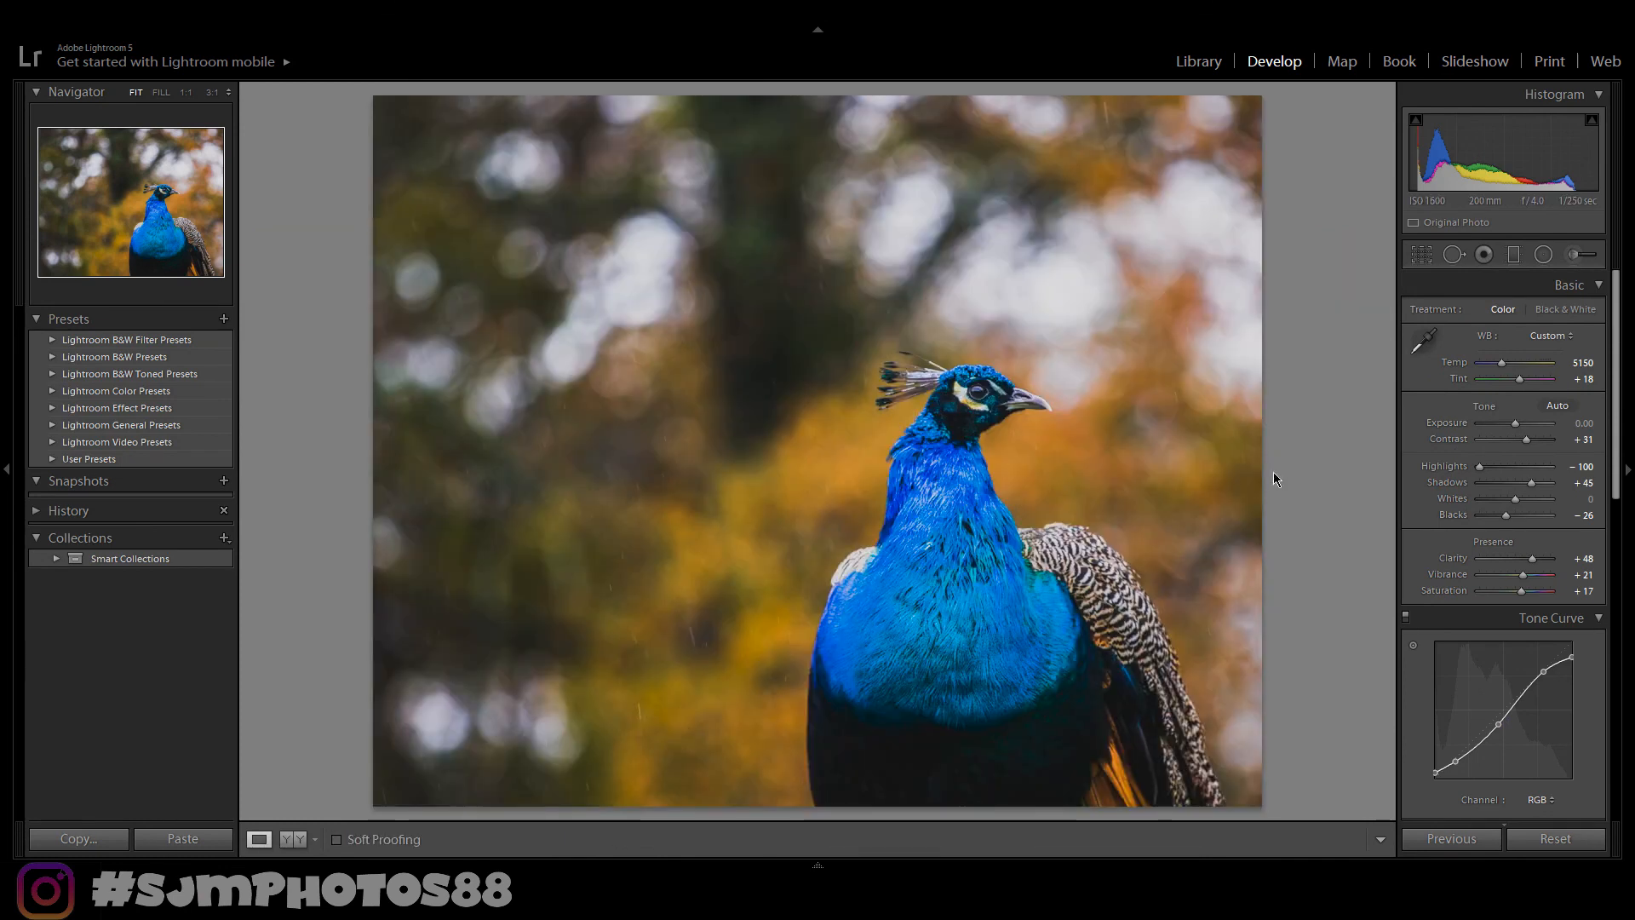
key("y")
left_click(1584, 254)
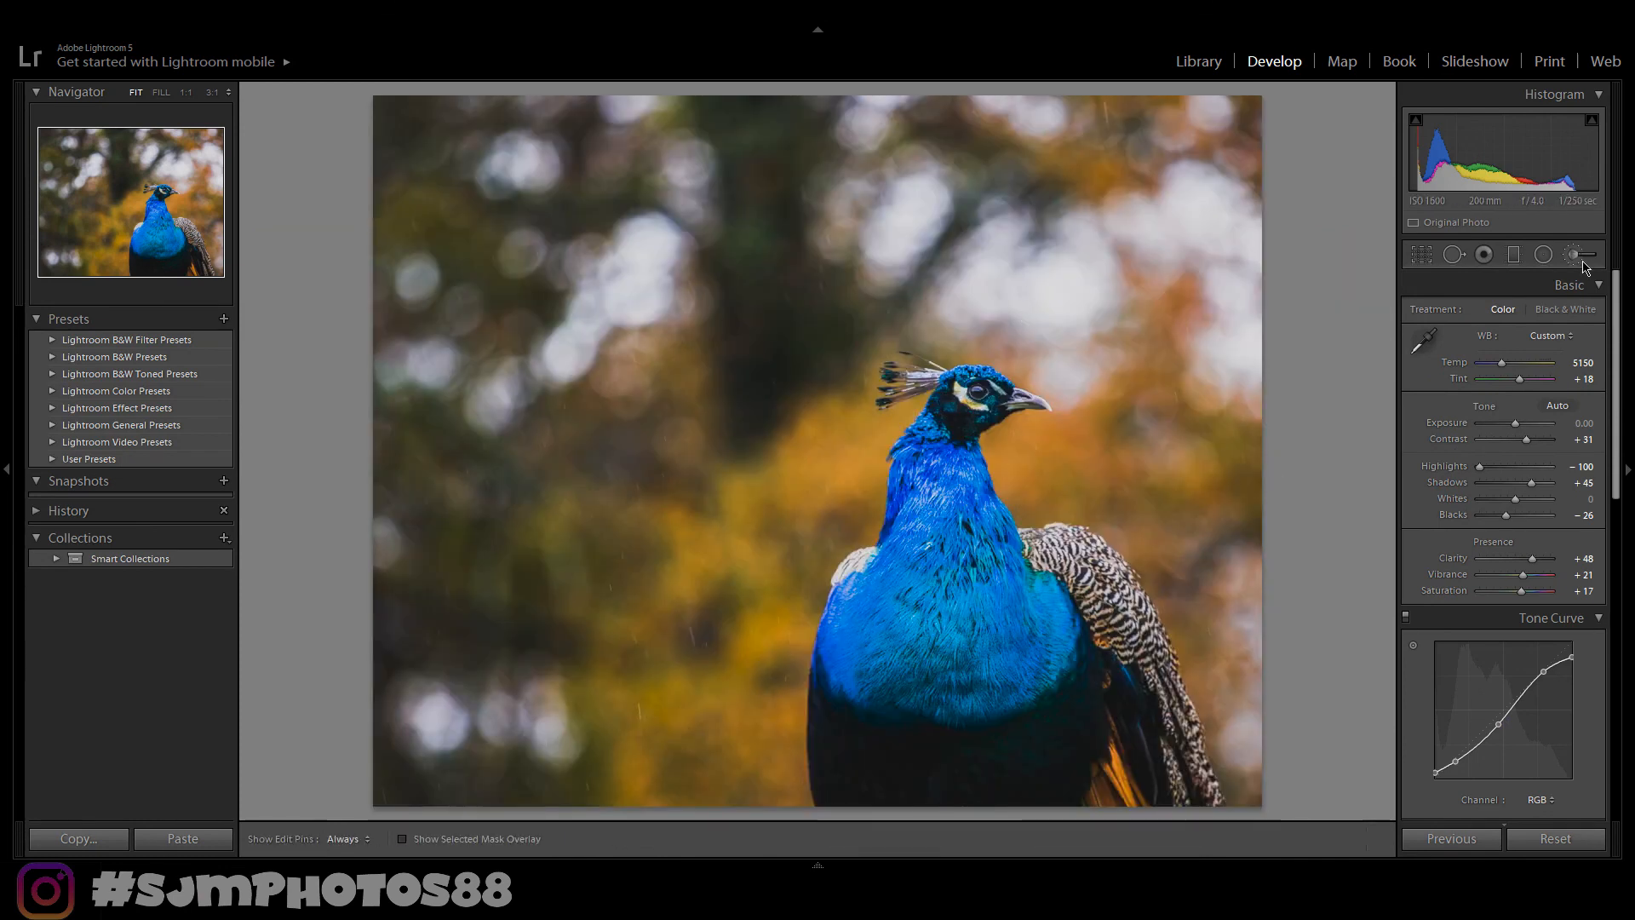
left_click(1366, 839)
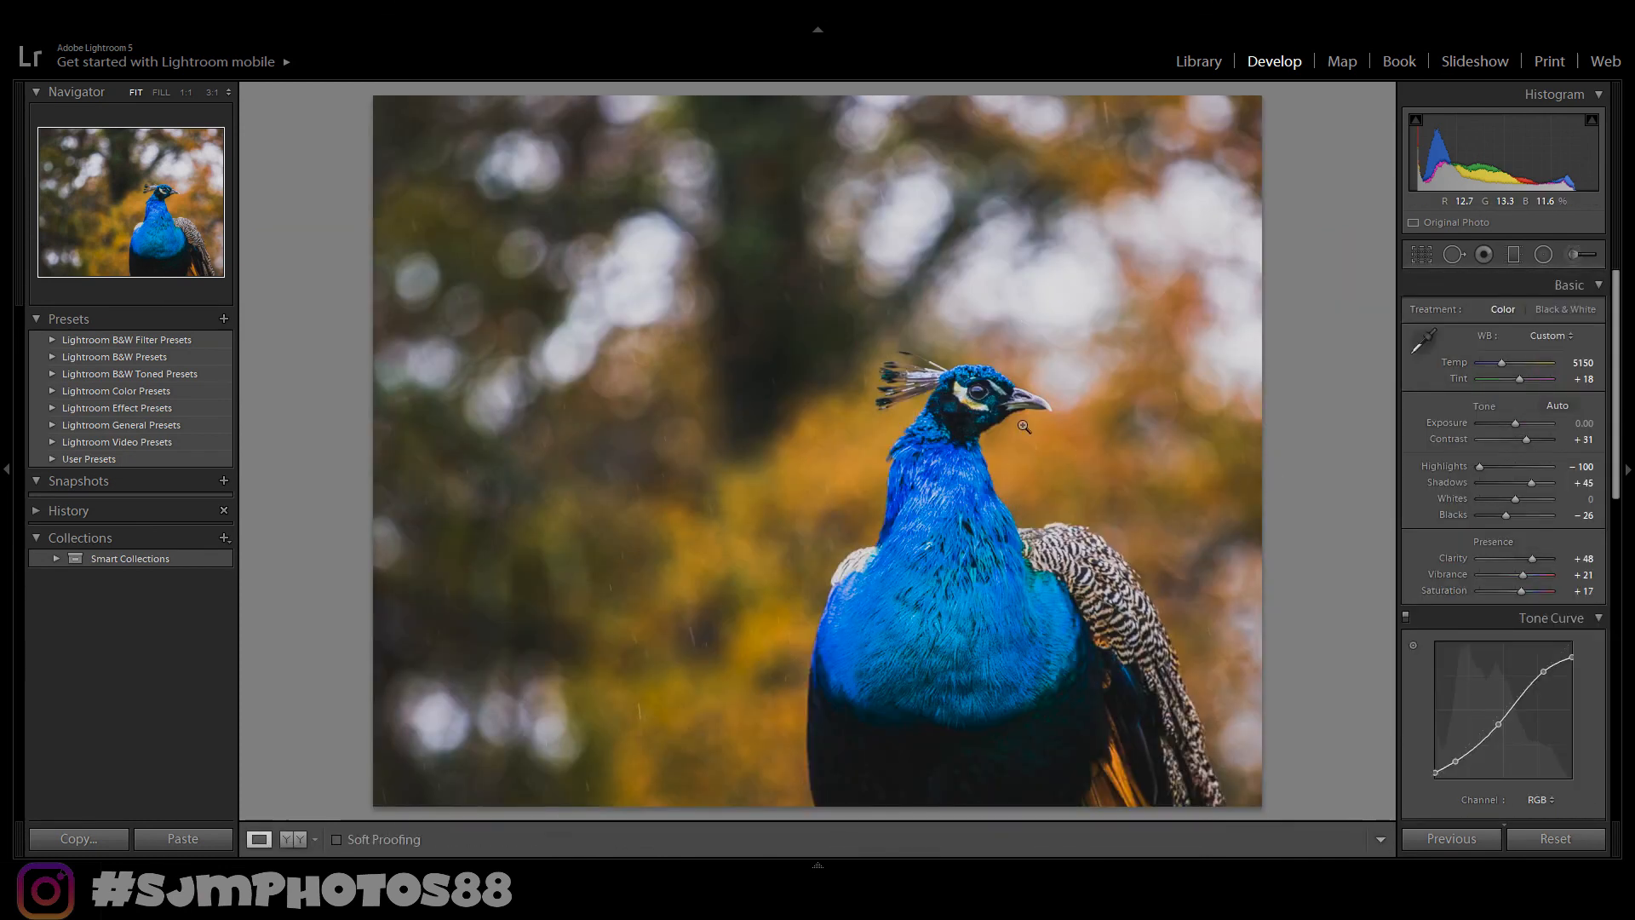
left_click(976, 390)
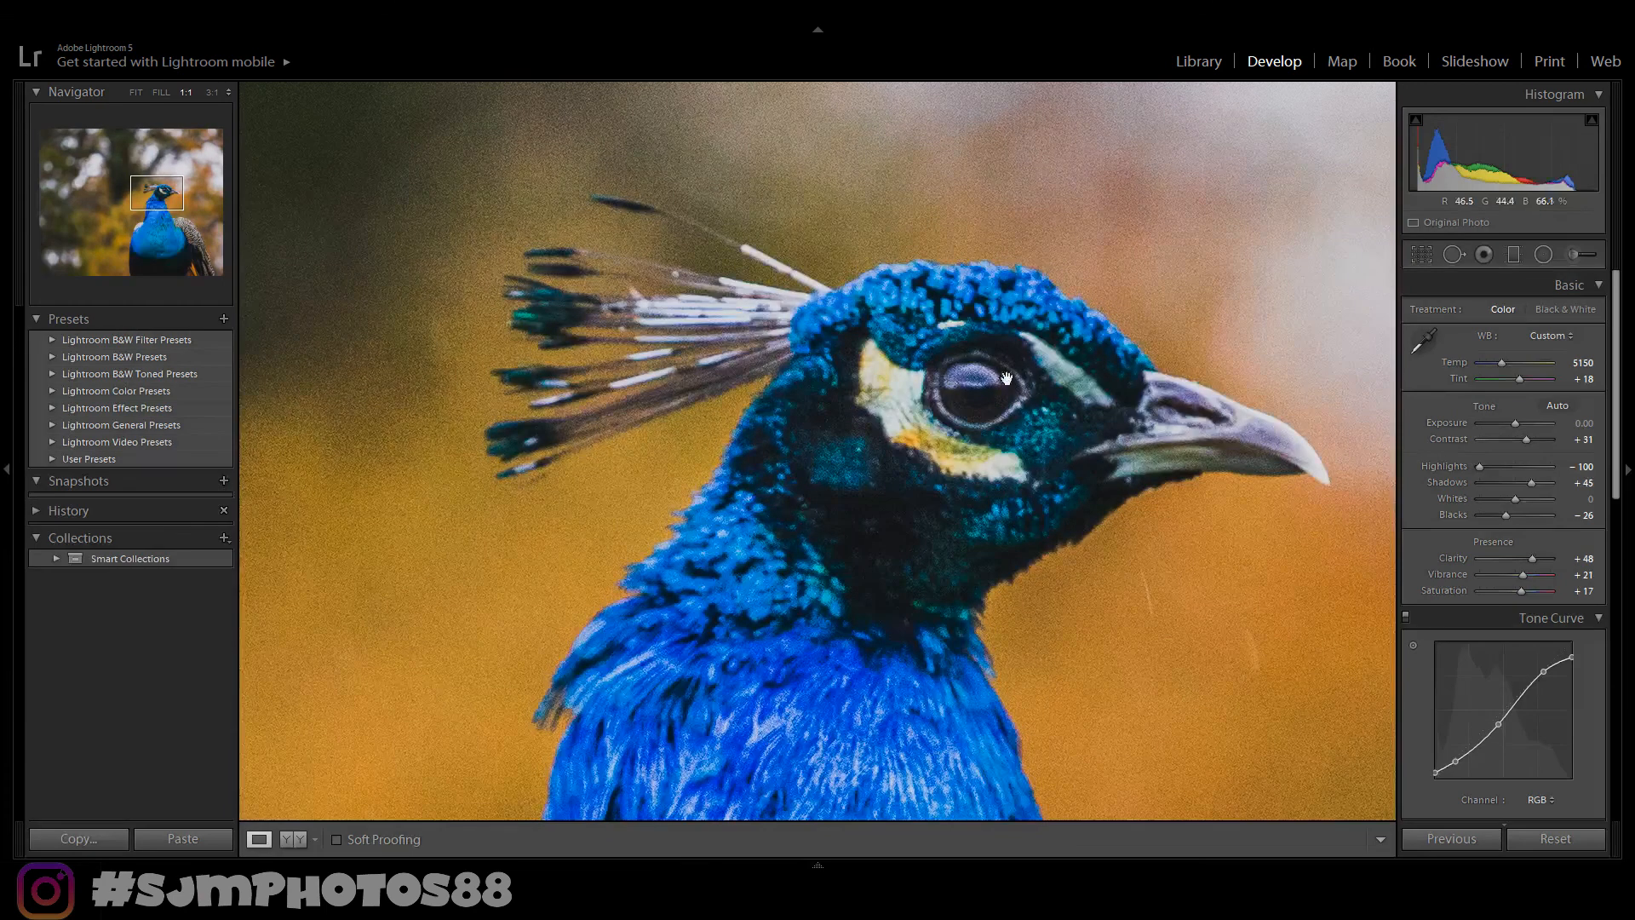
left_click(1581, 254)
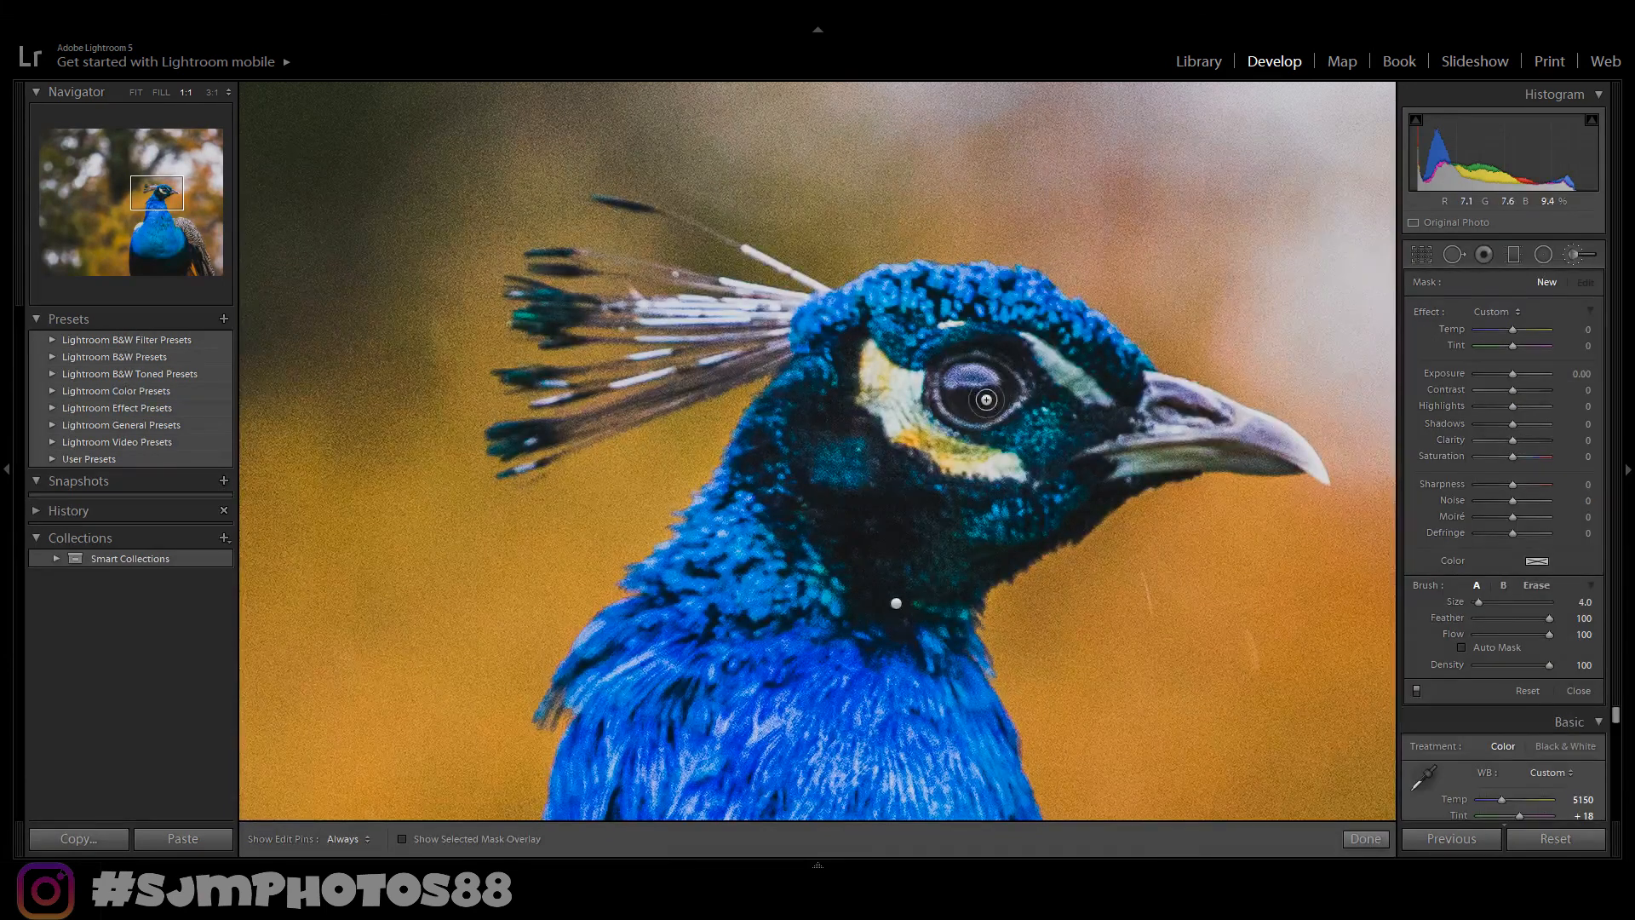
key("h")
key("h")
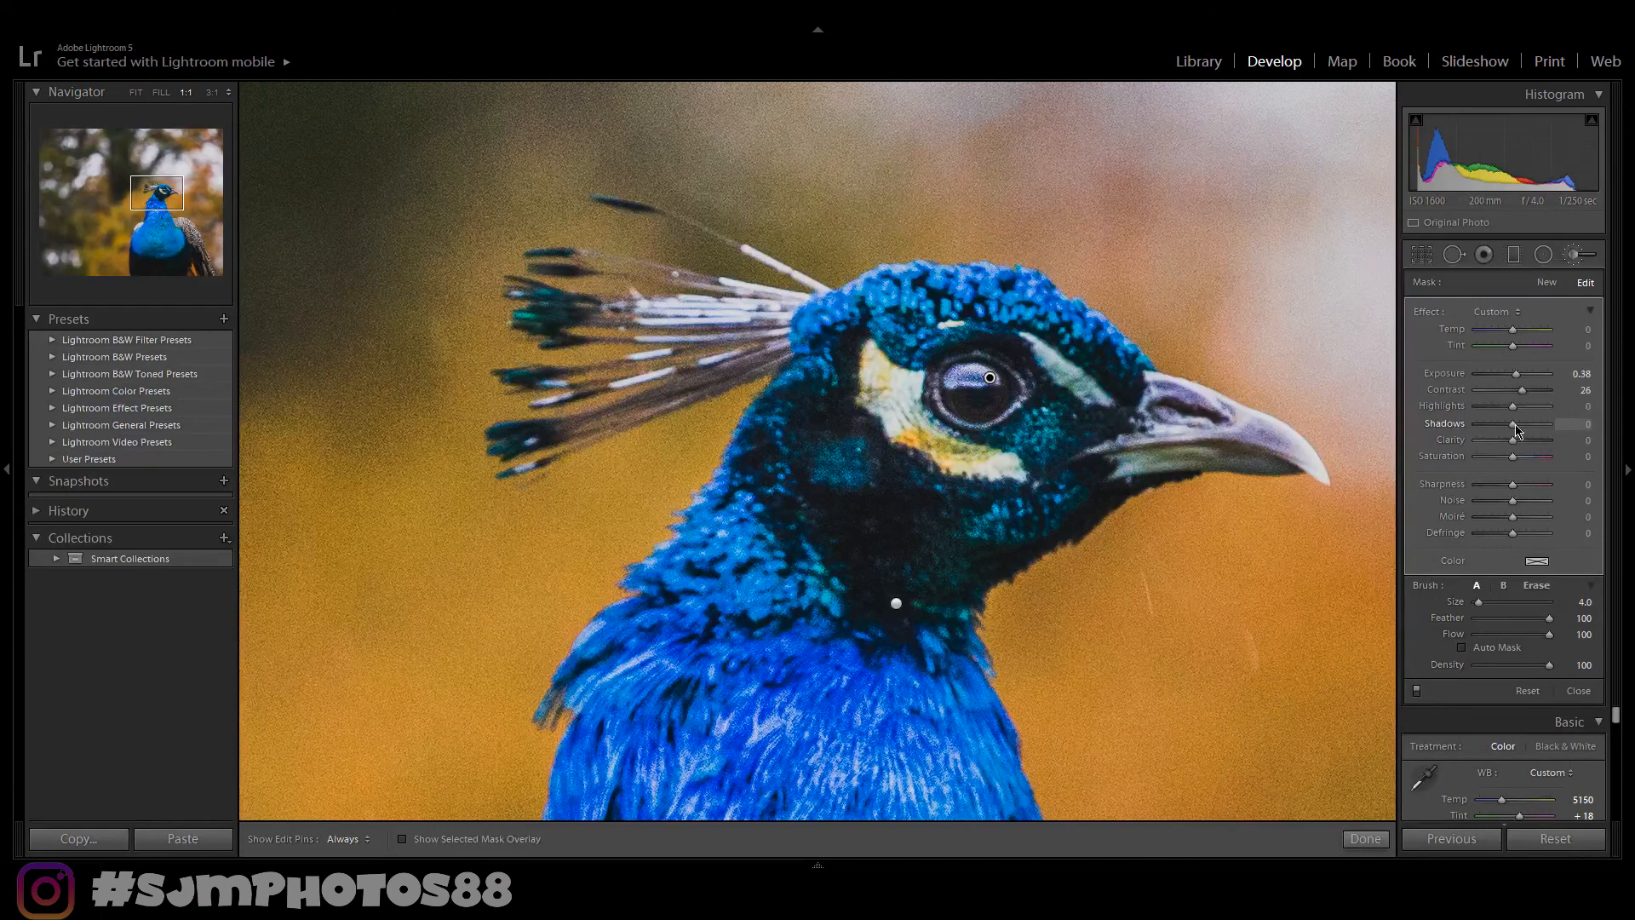
left_click_drag(1530, 429, 1546, 425)
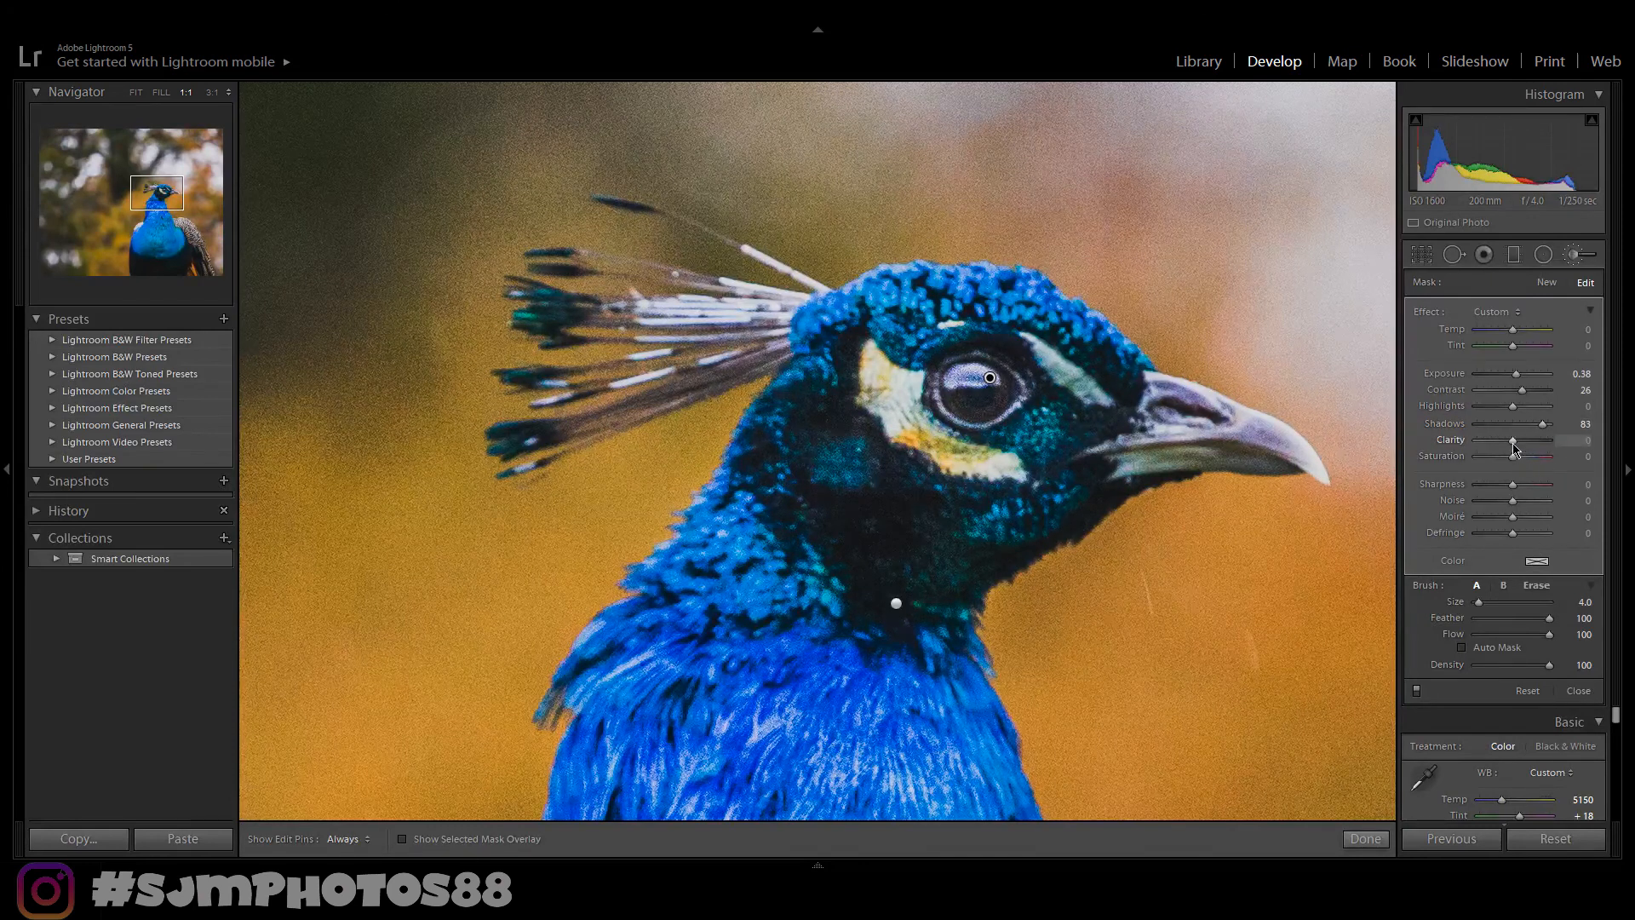
left_click(1365, 839)
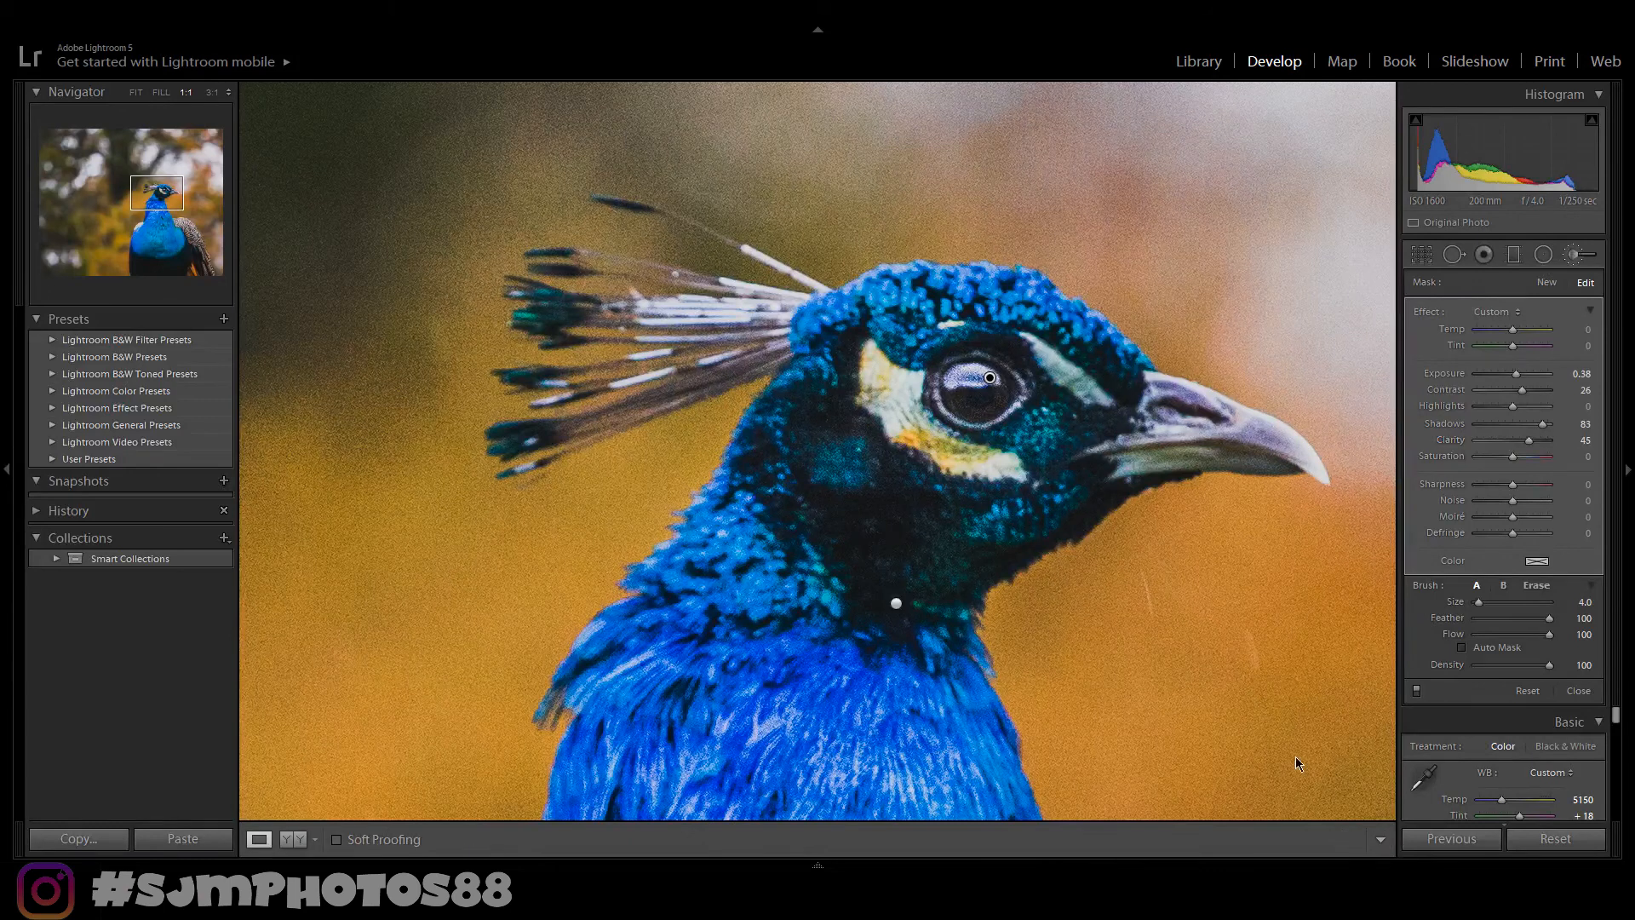
- Zoom back out and compare the before and after views of the edited photo, then dim the surrounding interface
left_click(1113, 543)
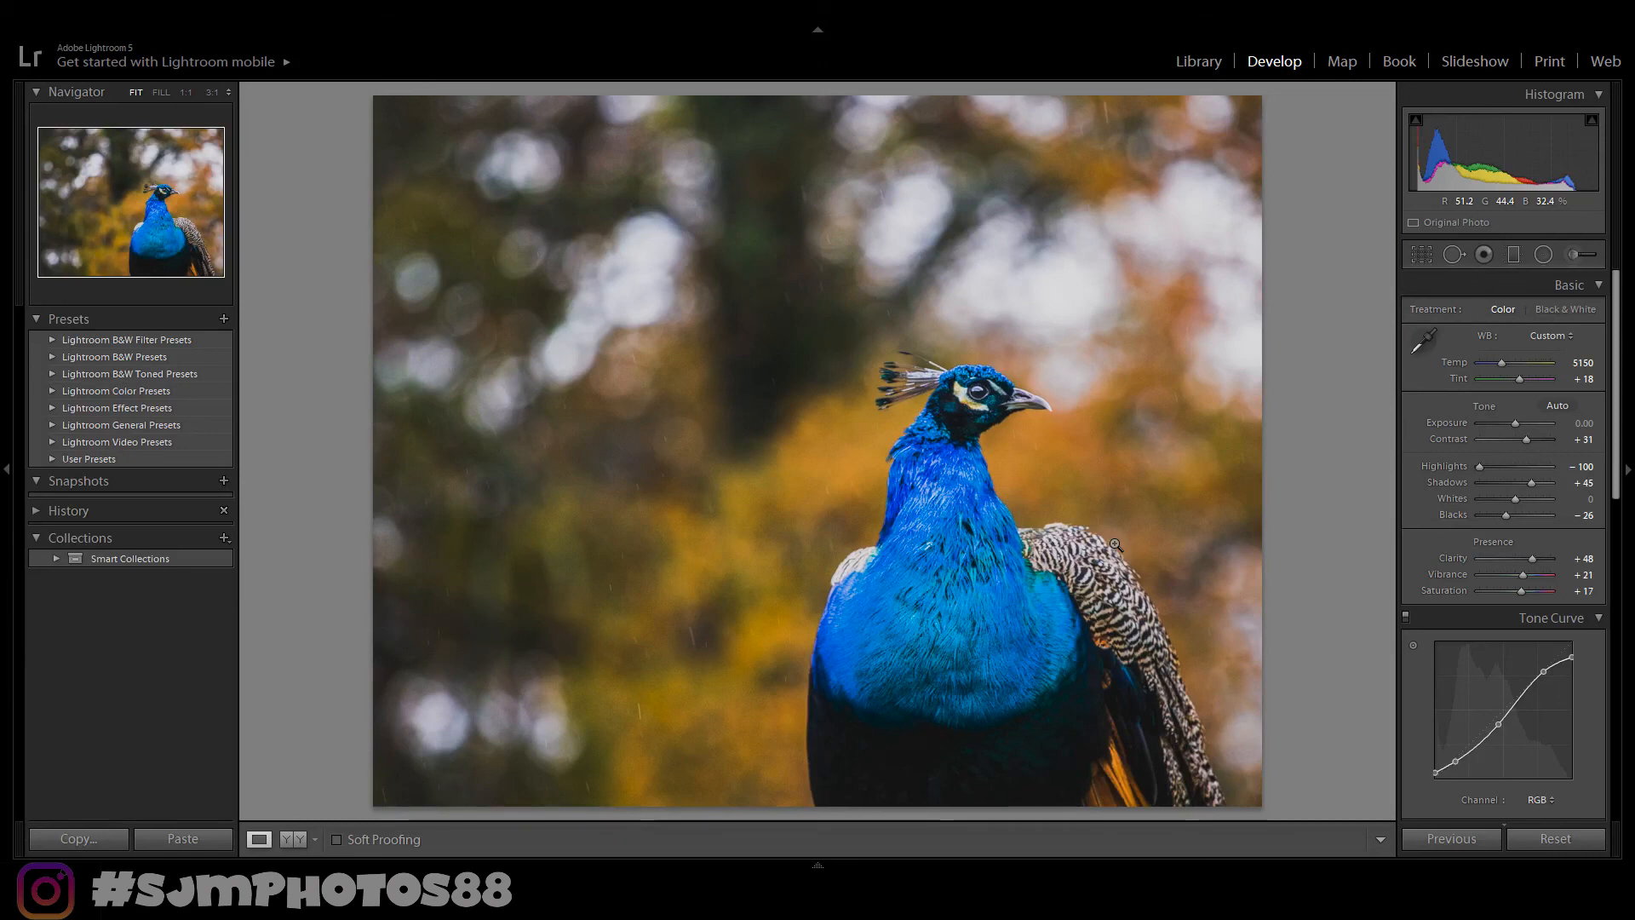
key("y")
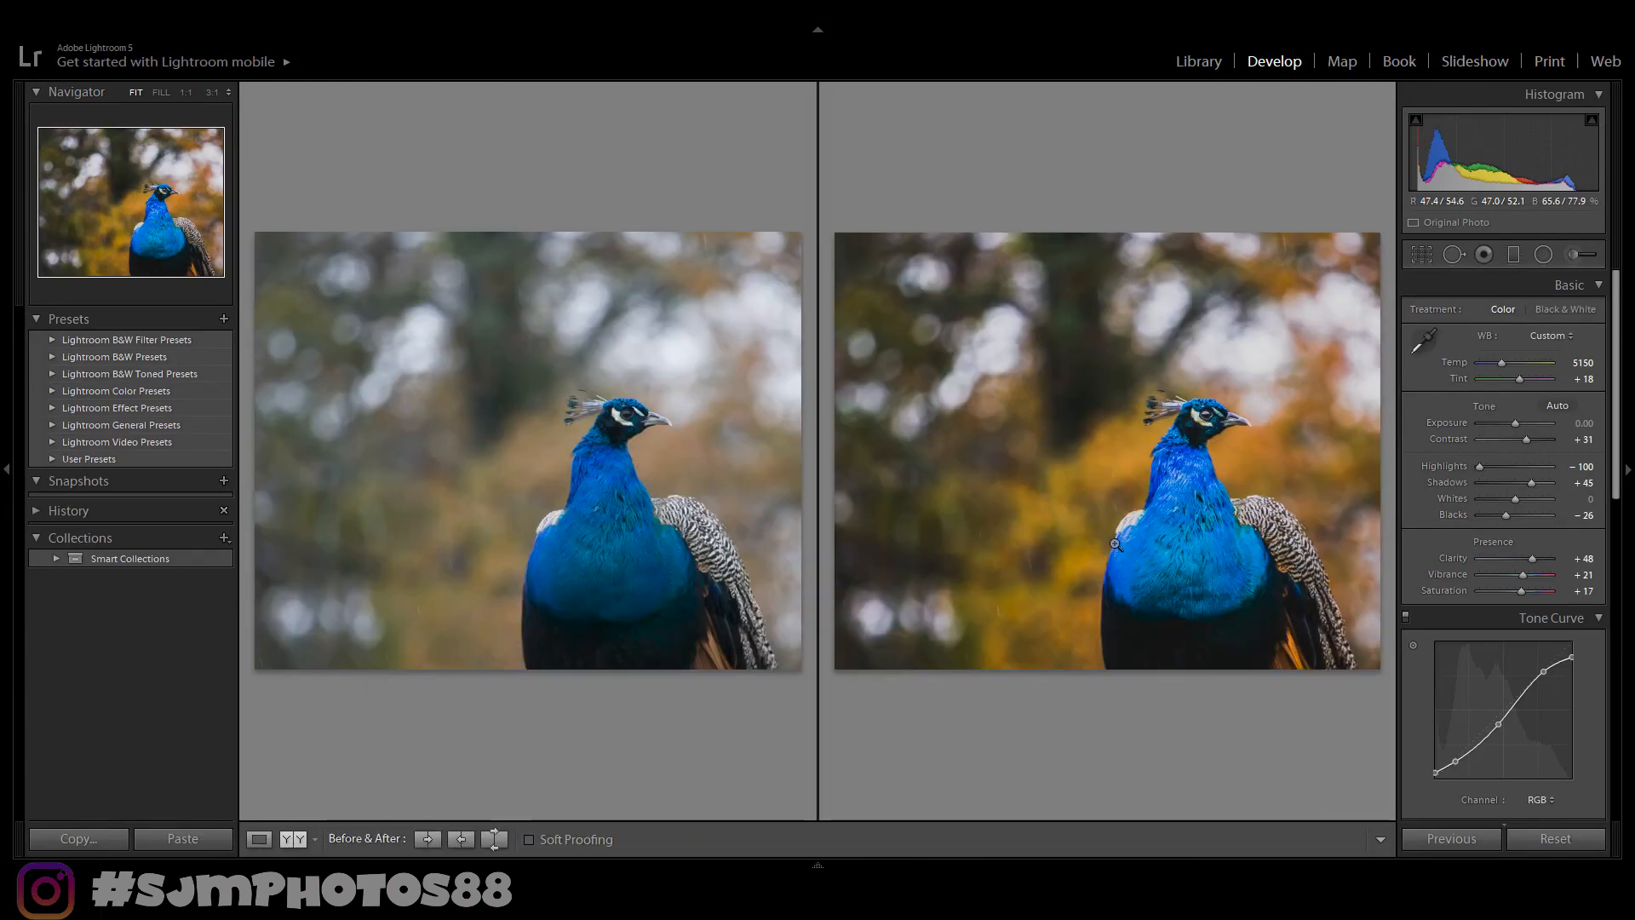
key("y")
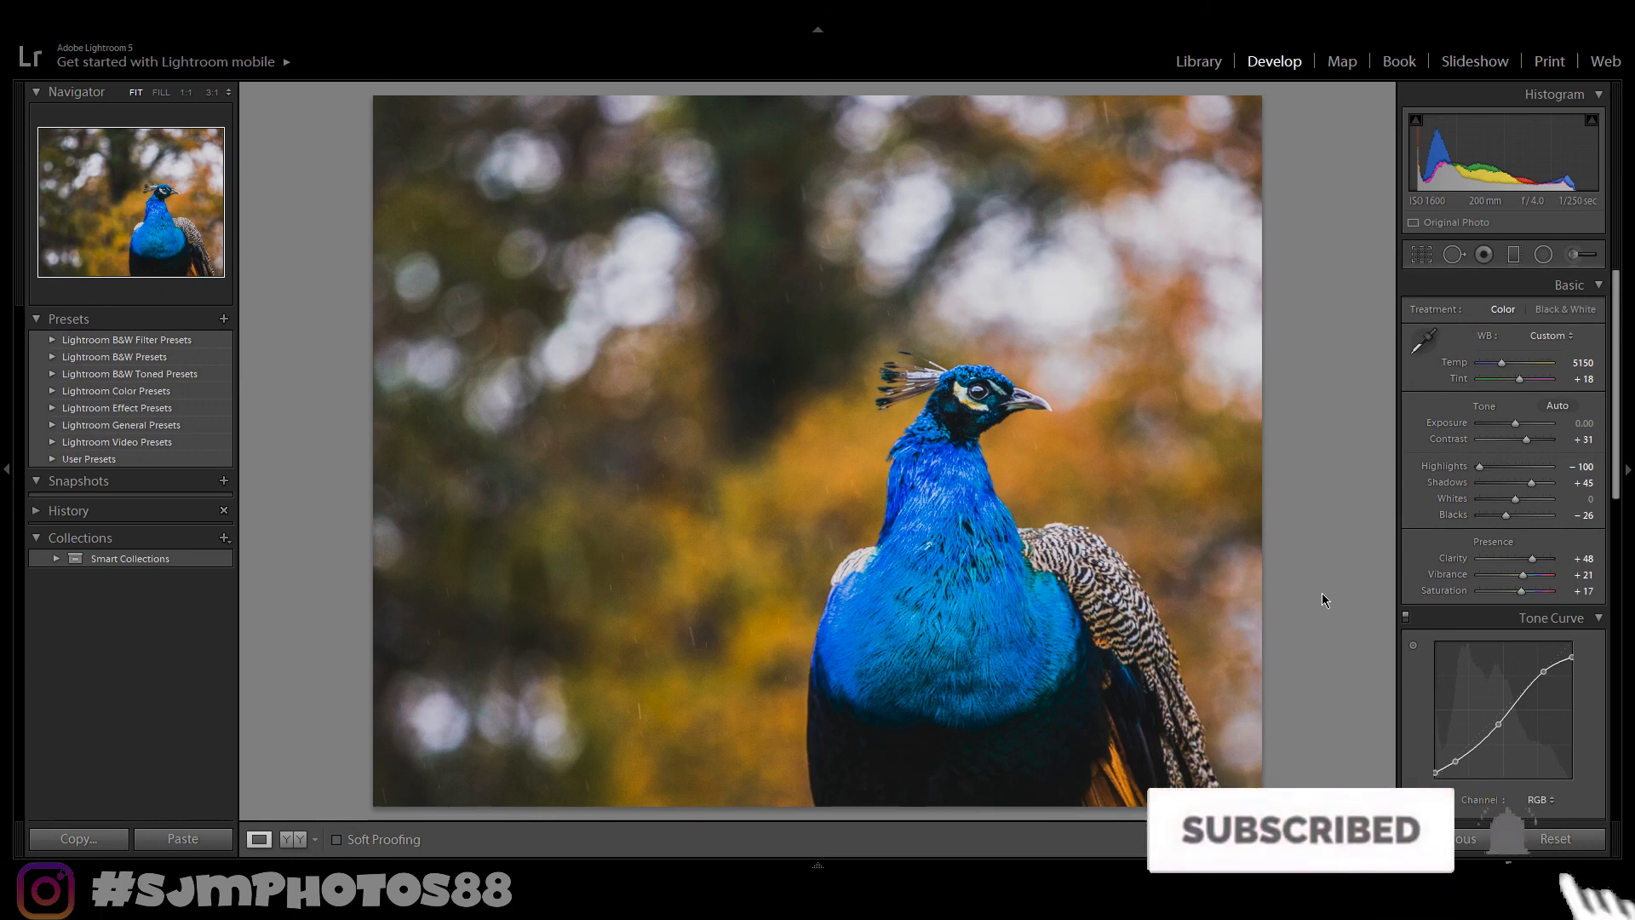
key("y")
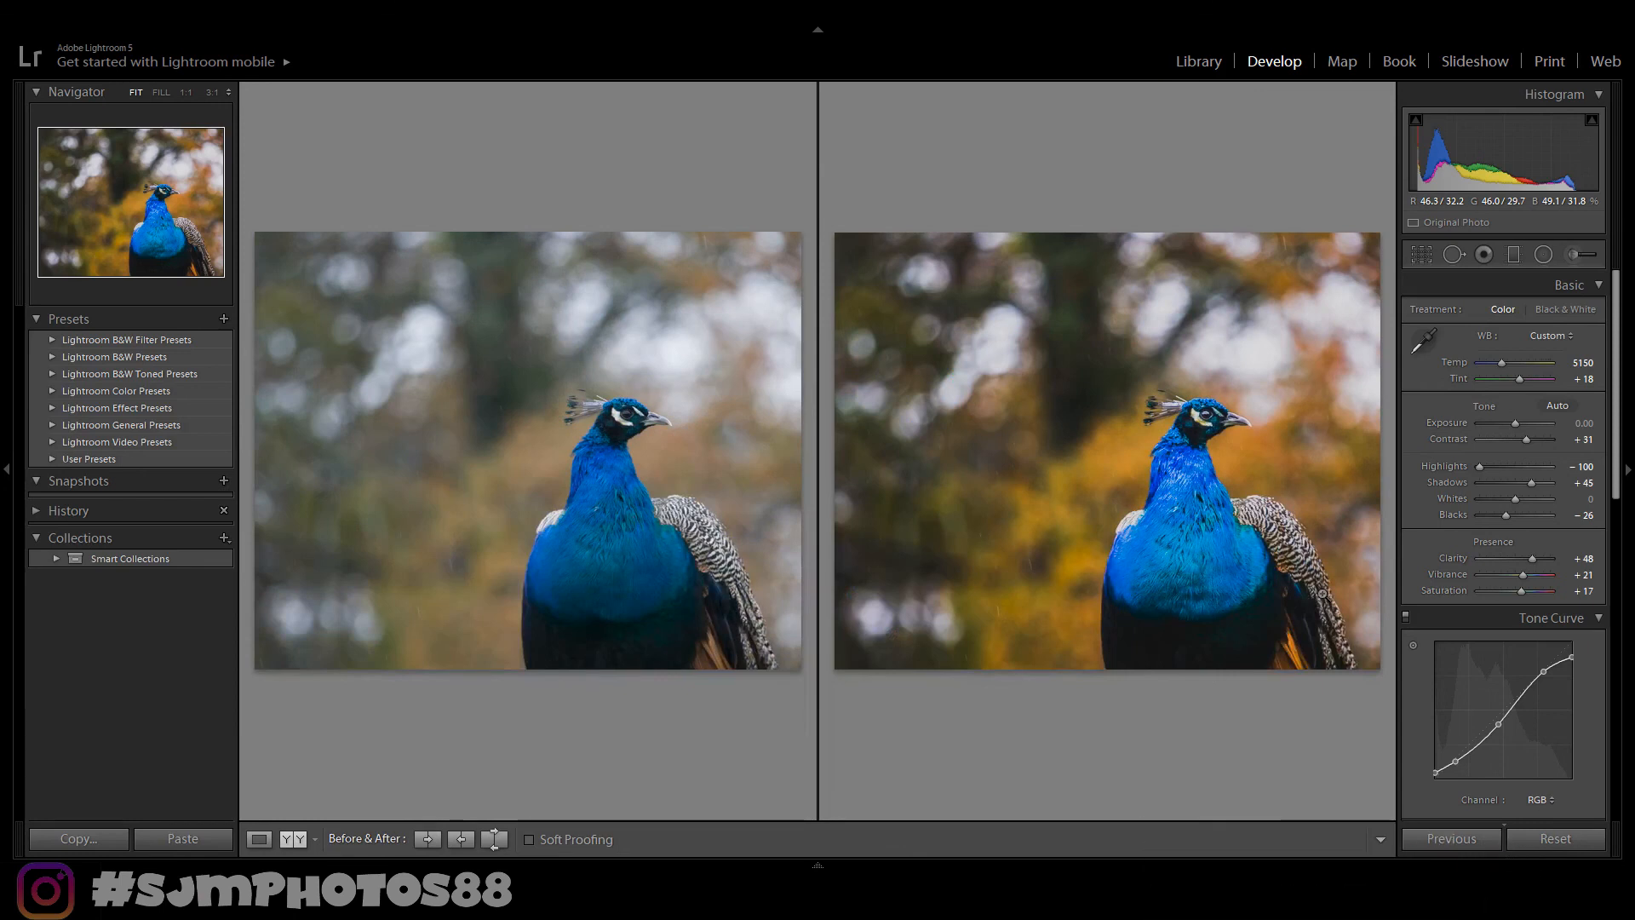
key("y")
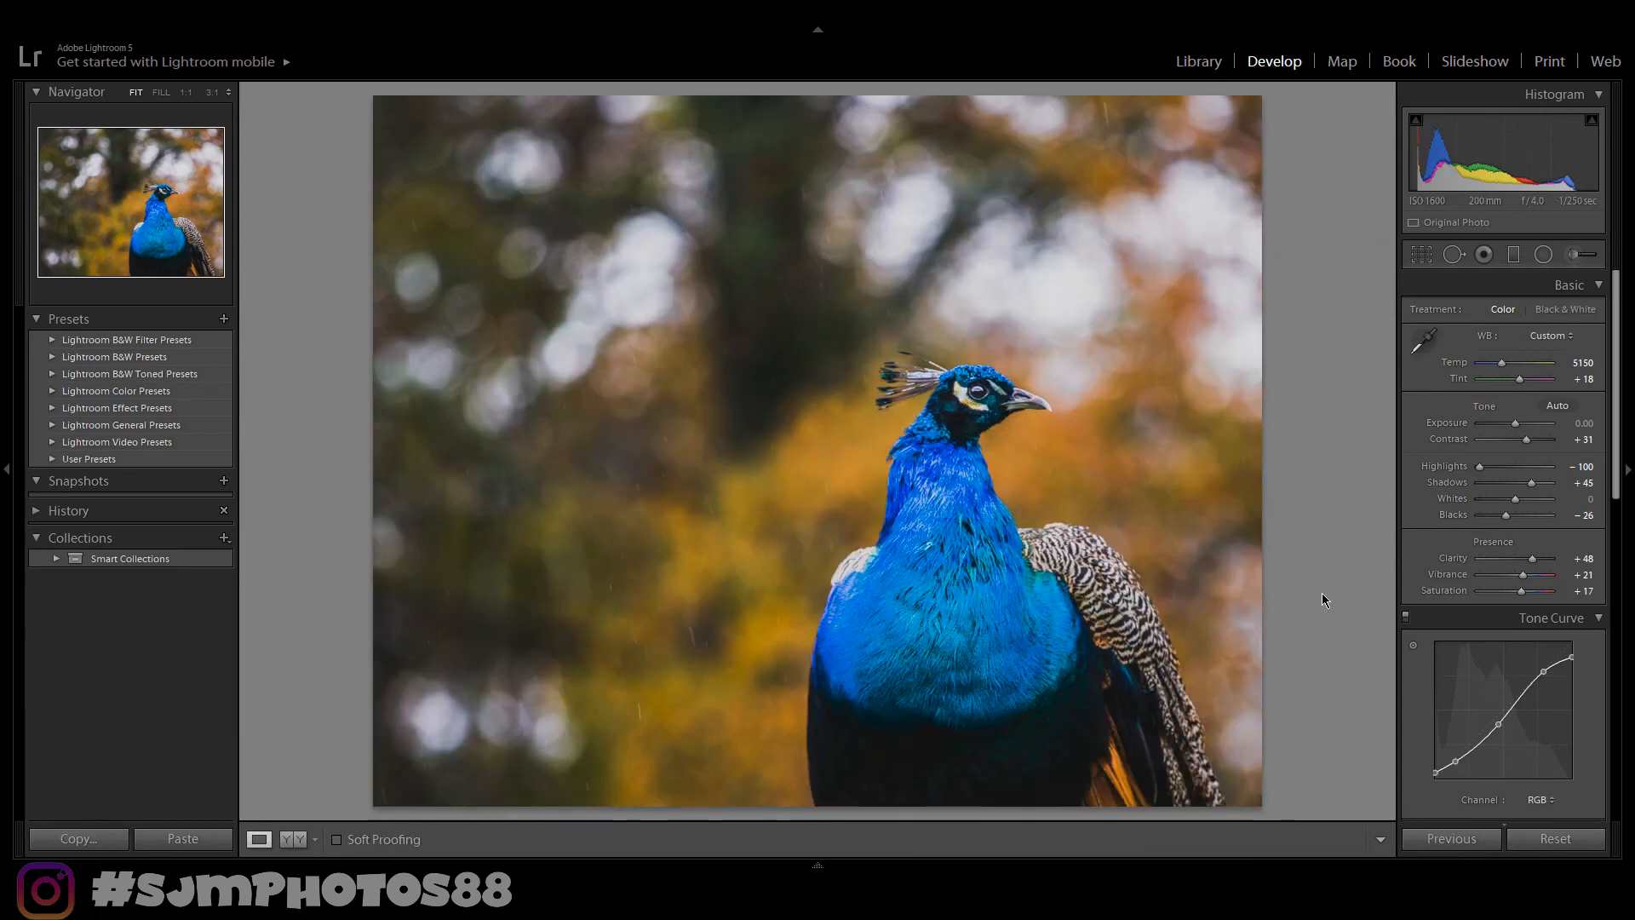
key("l")
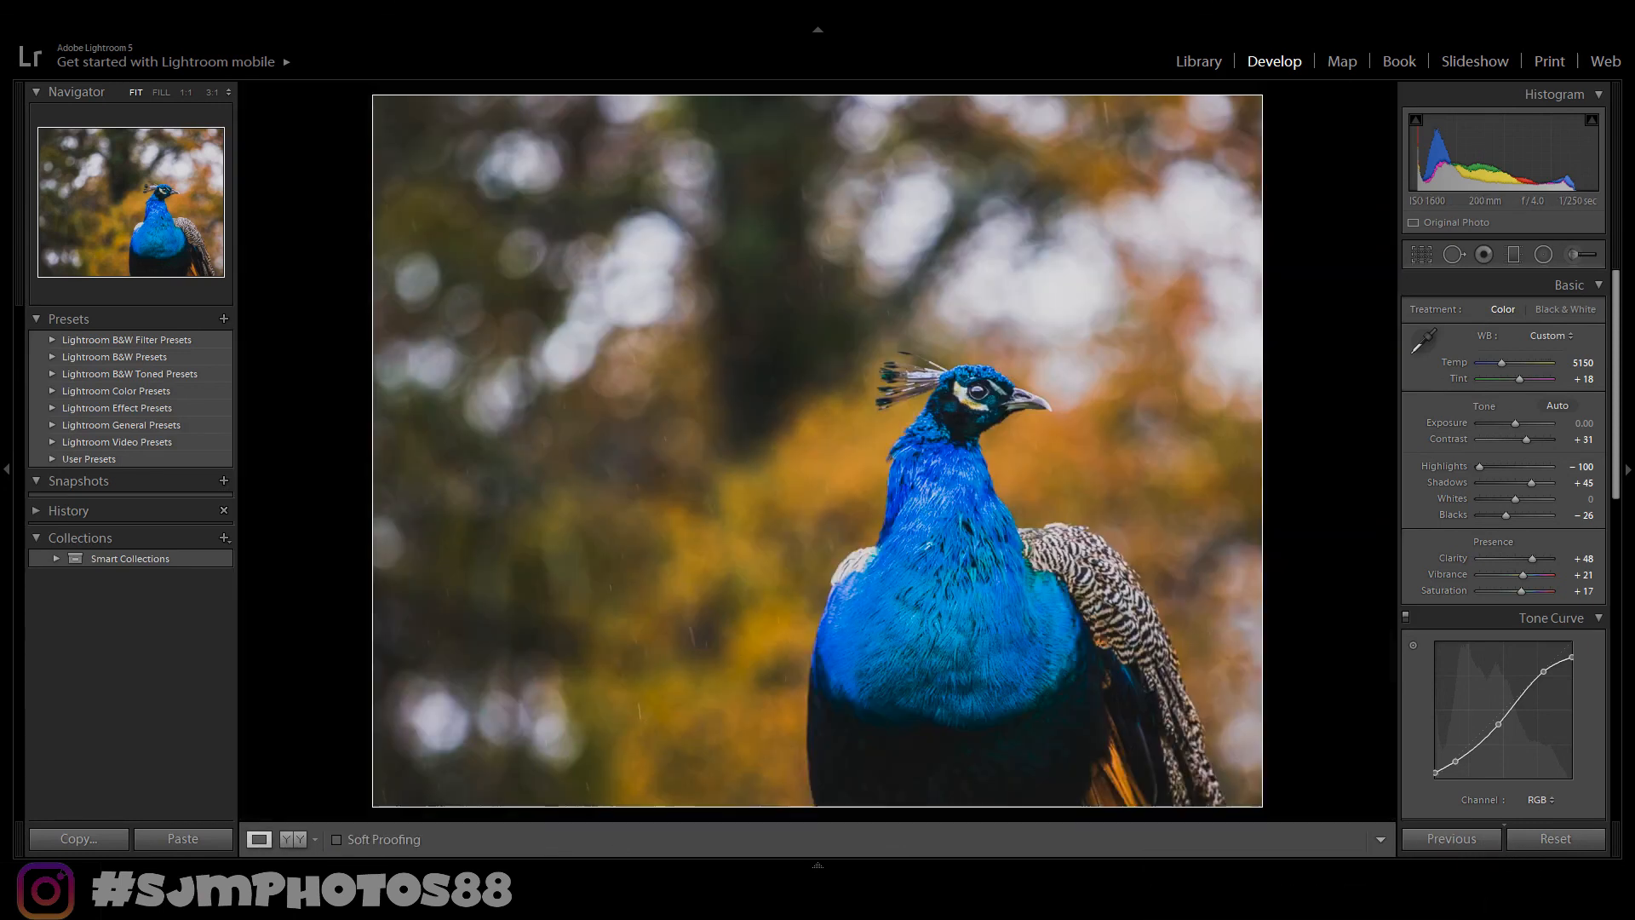